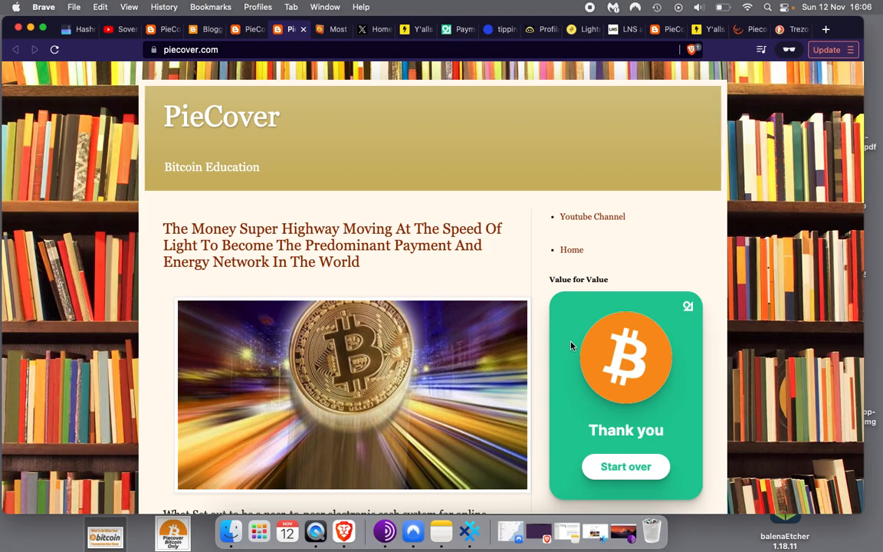
Scroll to the sidebar tip widget and dismiss a stray context menu on it
scroll(571, 347, down, 2)
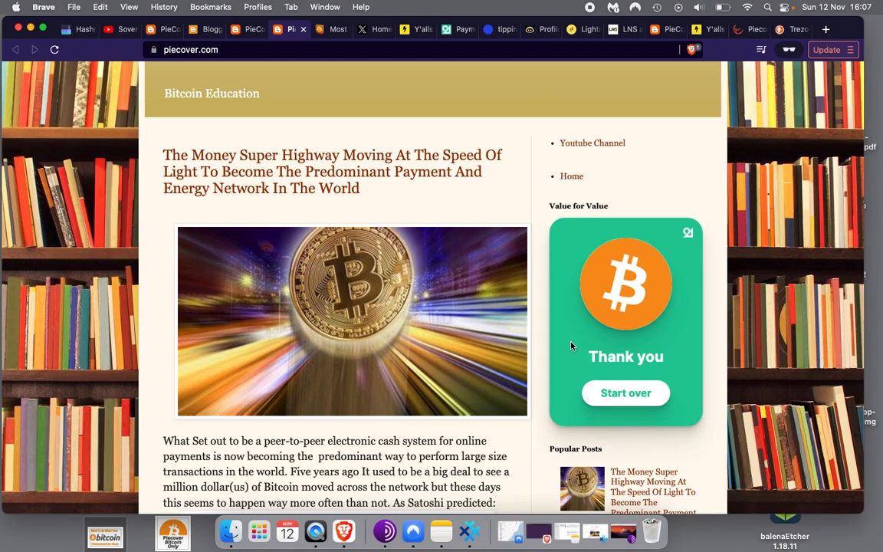
click(550, 203)
right_click(529, 195)
click(528, 184)
scroll(563, 303, up, 3)
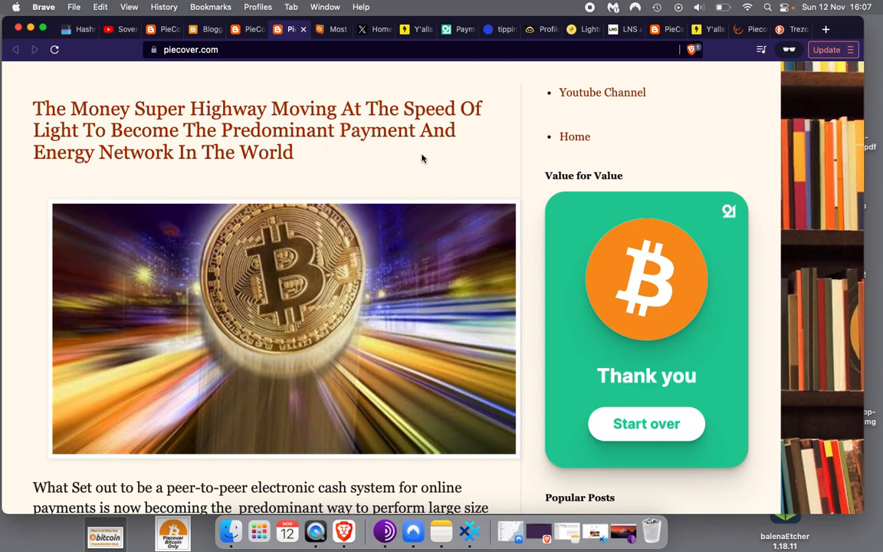
Restore normal page zoom and restart the tip widget with Start over
key(super+minus)
key(super+minus)
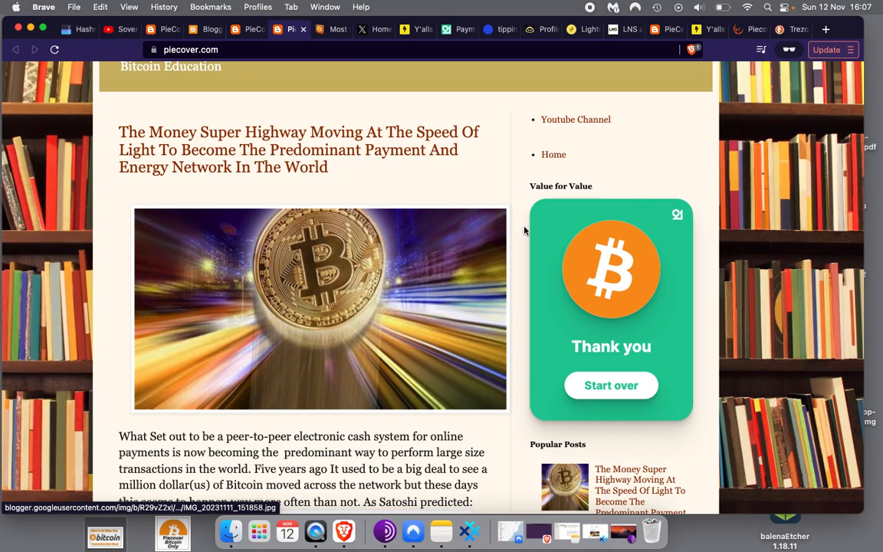
scroll(523, 226, up, 5)
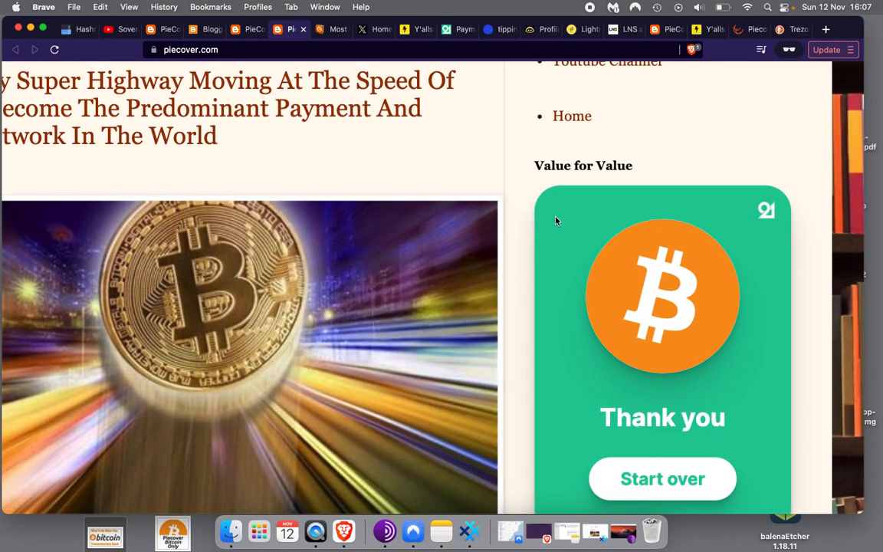
scroll(644, 260, down, 1)
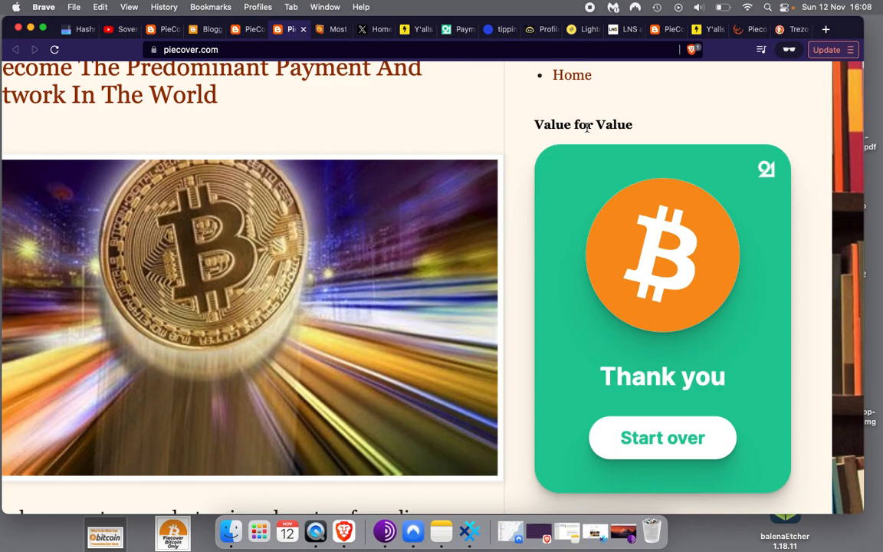
click(674, 452)
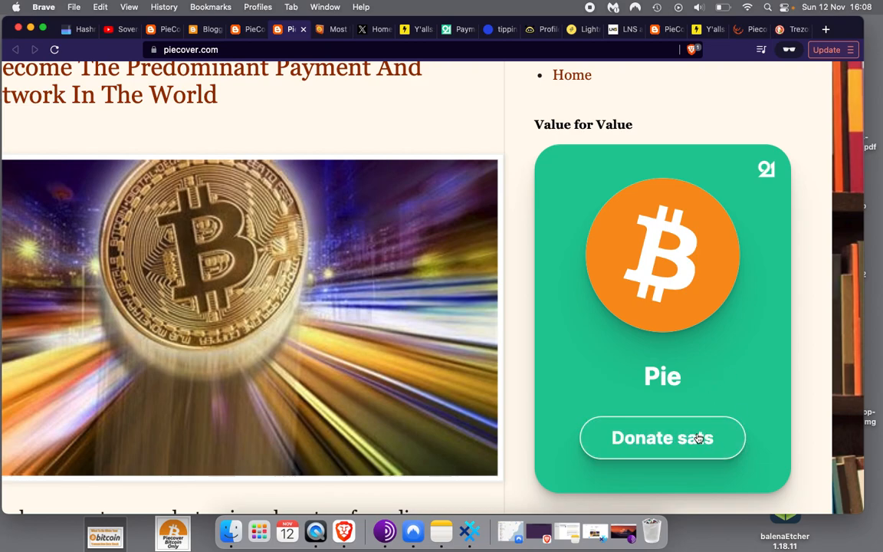
Begin a sats donation and try the 10, 100 and 1000 presets, settling on 100 sats
click(699, 438)
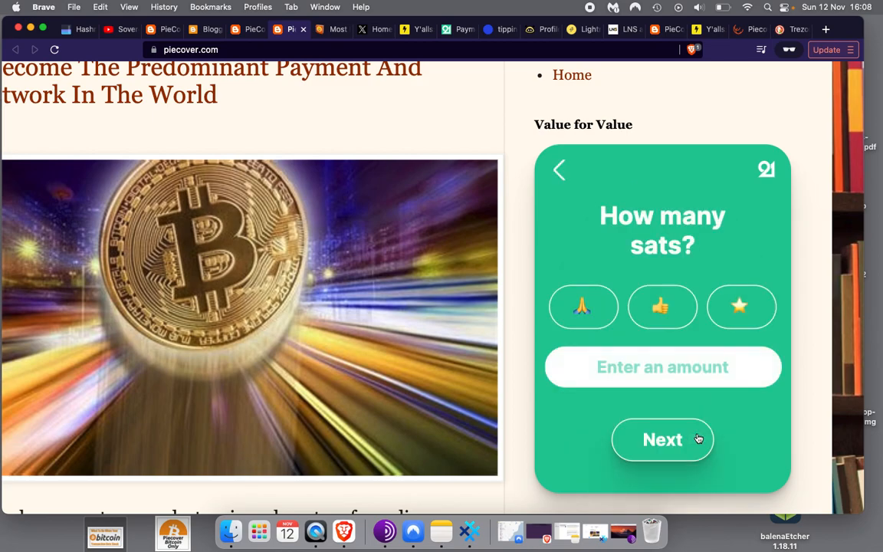
click(585, 313)
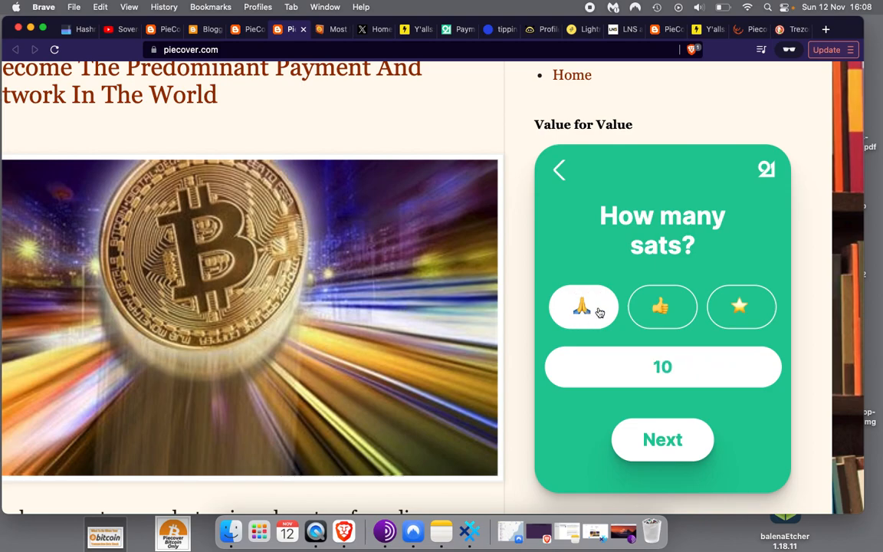
click(666, 317)
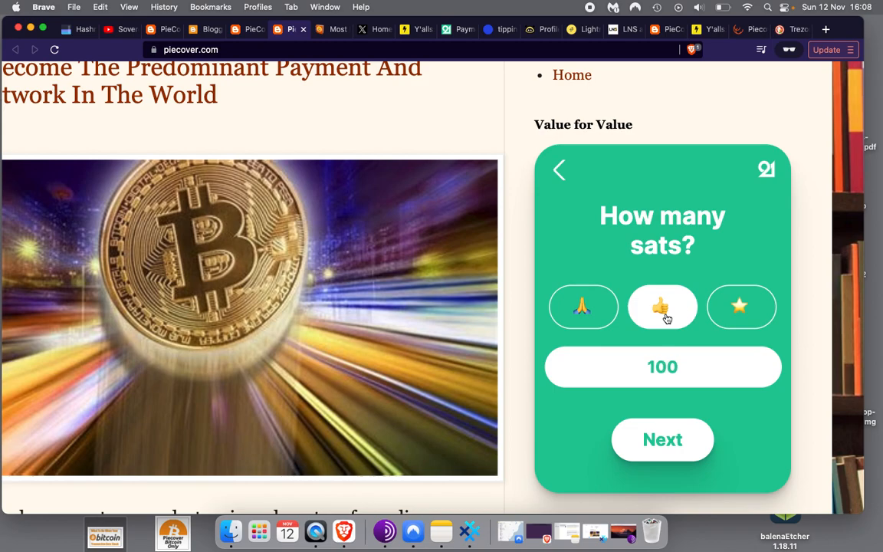
click(741, 319)
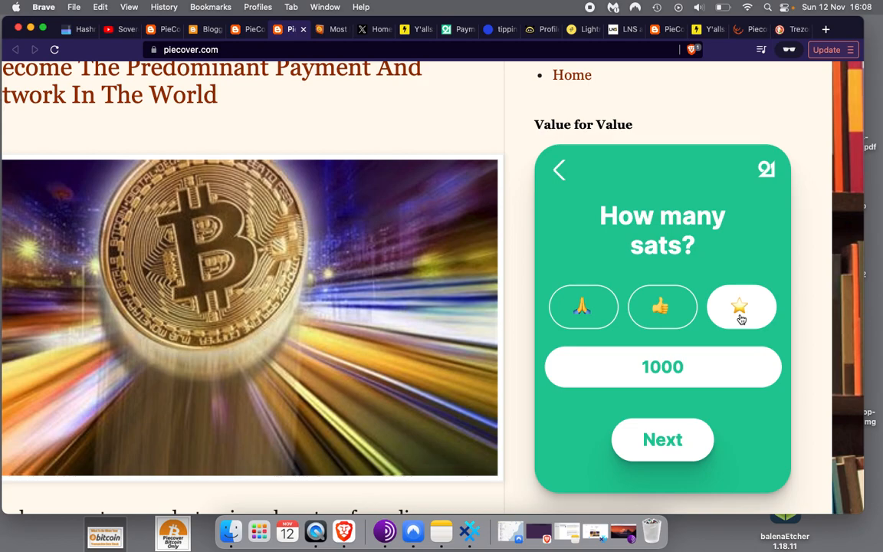
click(669, 319)
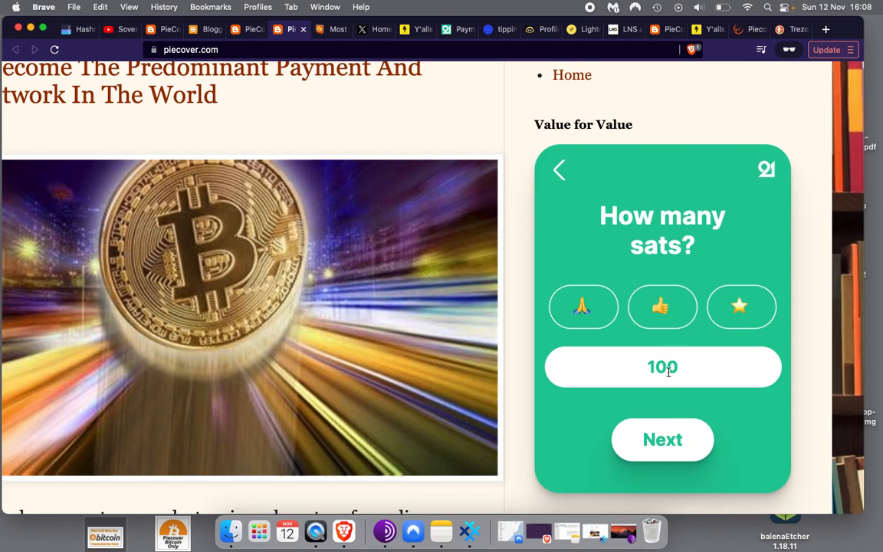
Add the note 'Thx' to the 100-sat tip, pay it by QR code and confirm
click(666, 443)
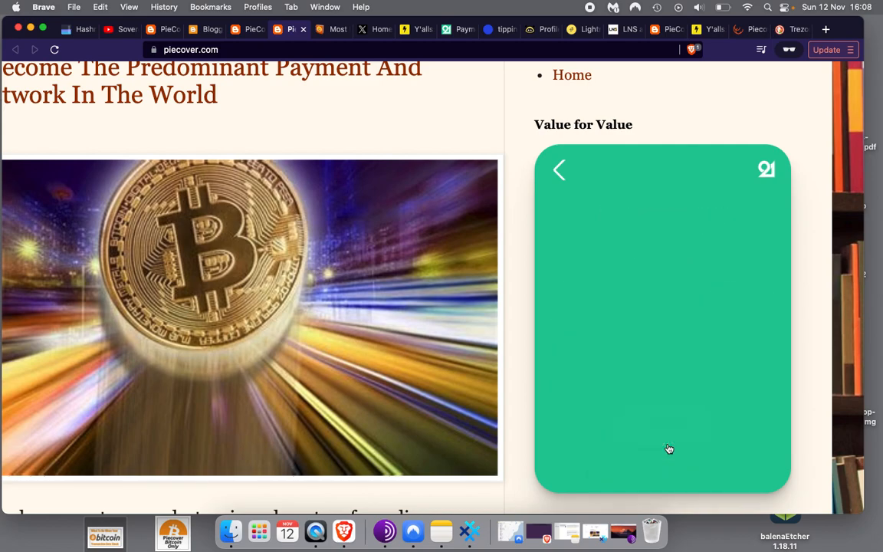
click(644, 306)
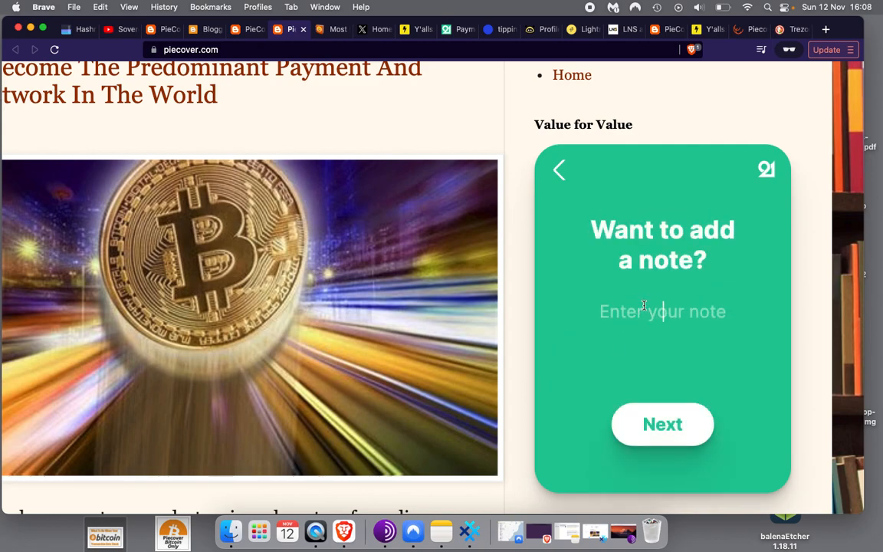
text(Thx)
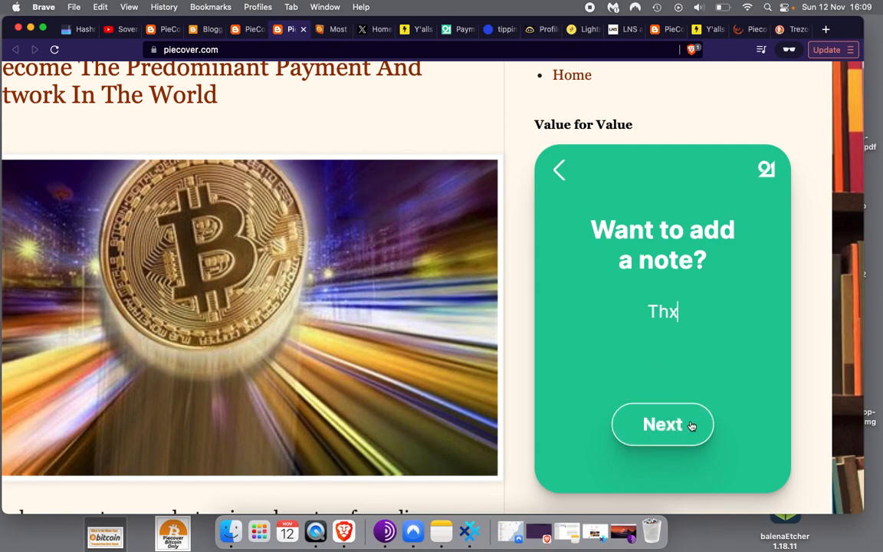
click(677, 441)
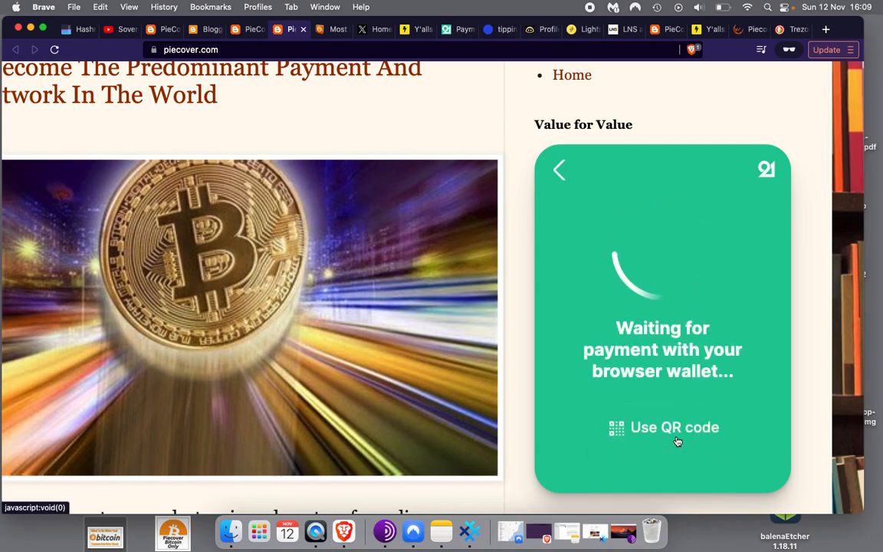
click(677, 441)
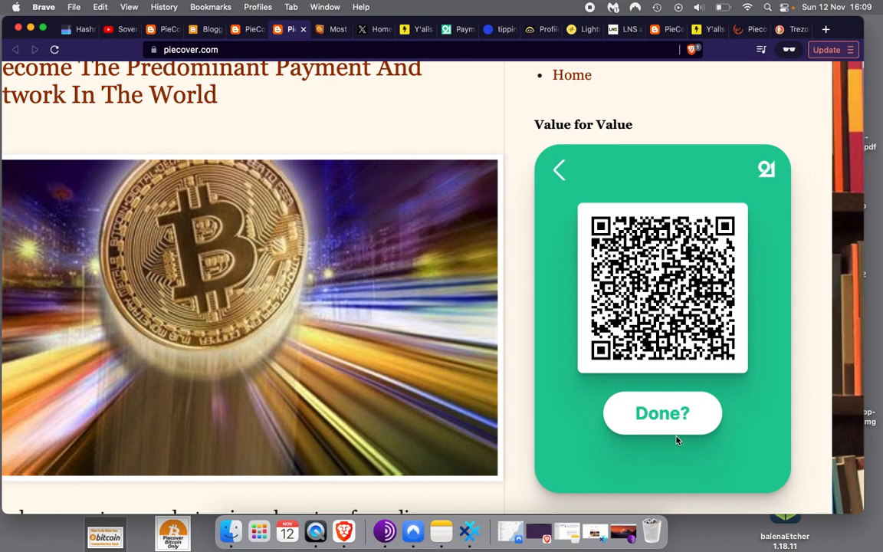
click(680, 420)
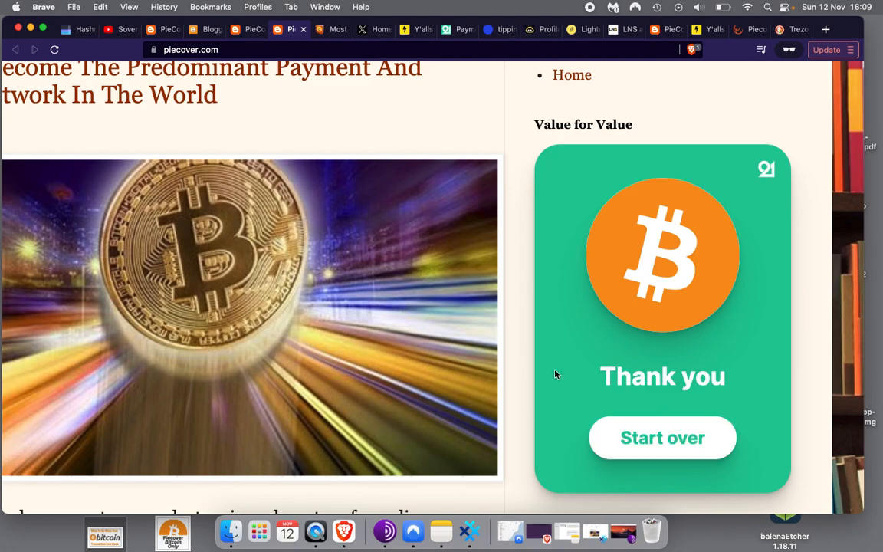
scroll(503, 374, down, 3)
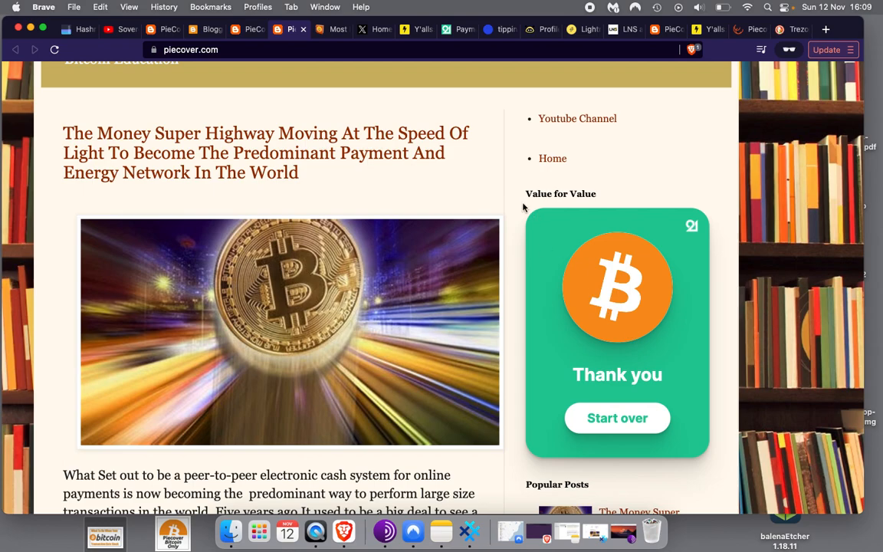
Go to the Payment Widgets site and return to its 'Get paid in bitcoin' home page
click(450, 29)
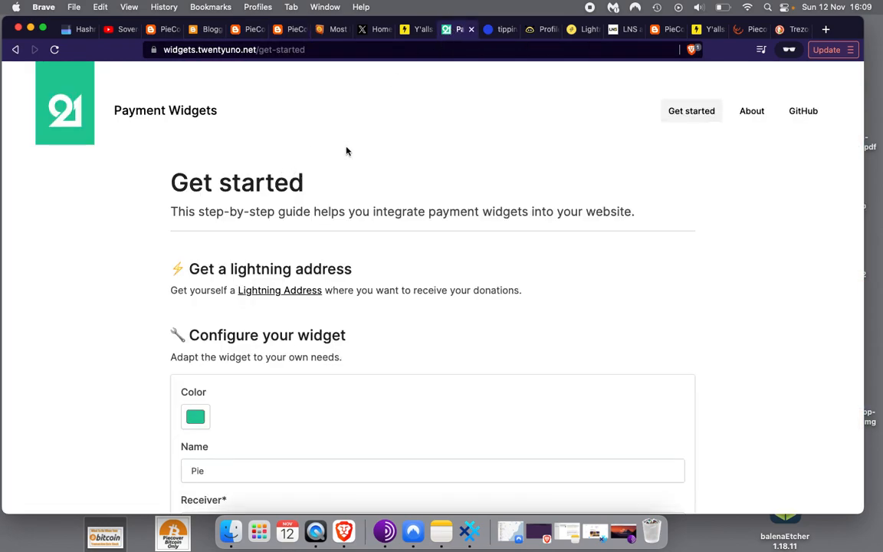
scroll(346, 151, down, 1)
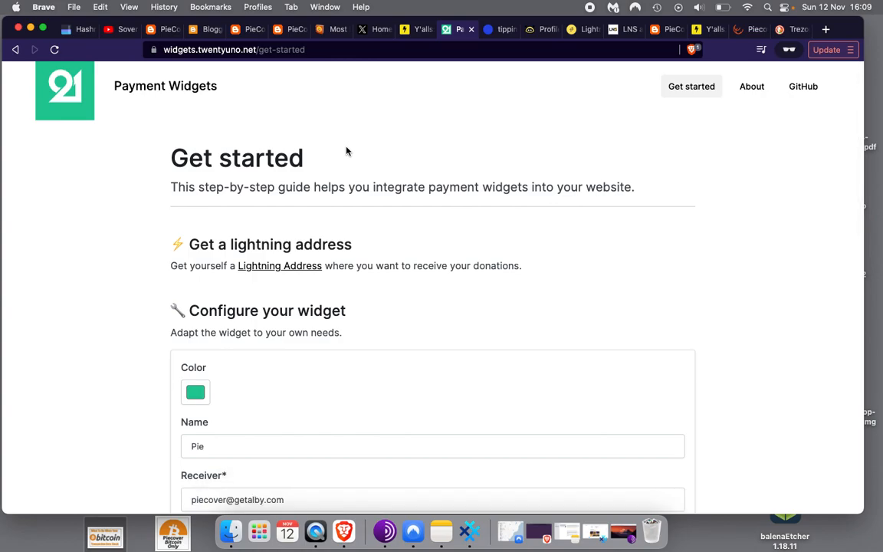
scroll(347, 151, up, 1)
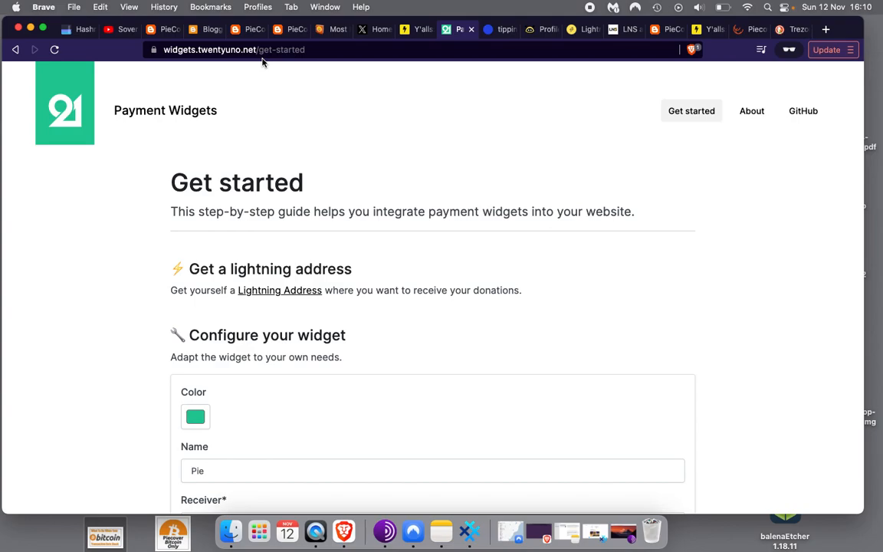
click(114, 112)
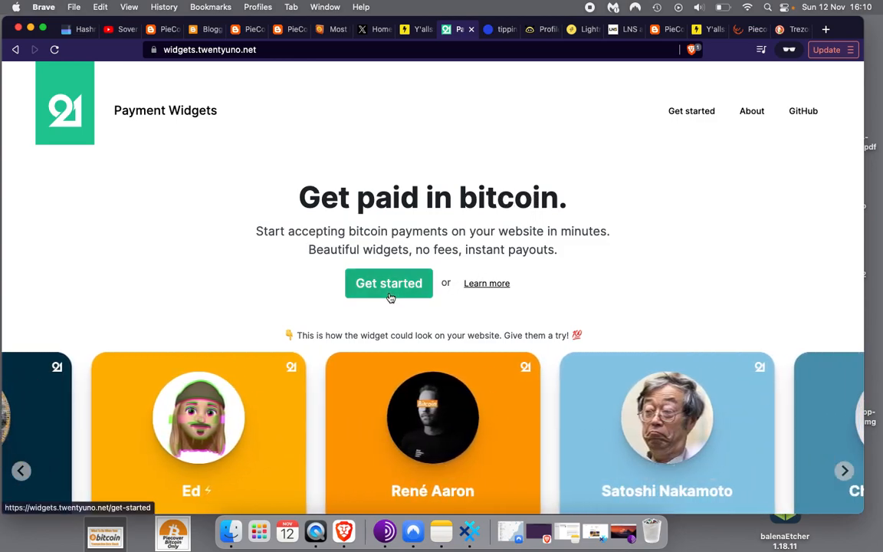
Open the Get started guide, name the widget 'Pie' and focus the Receiver field
click(387, 284)
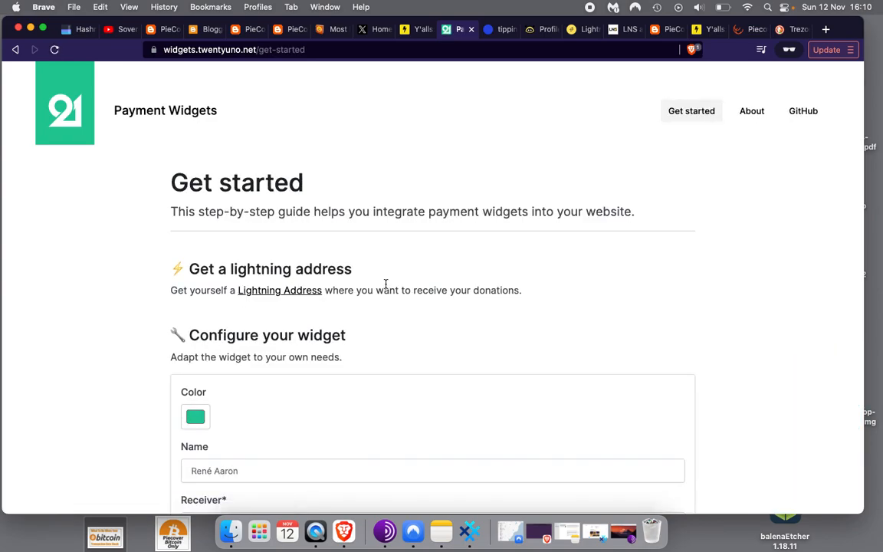
scroll(262, 427, down, 3)
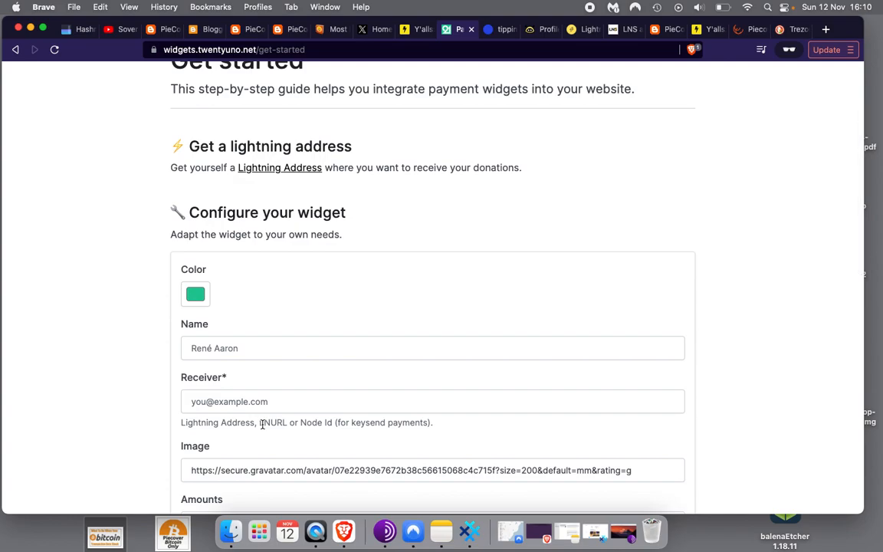
click(282, 348)
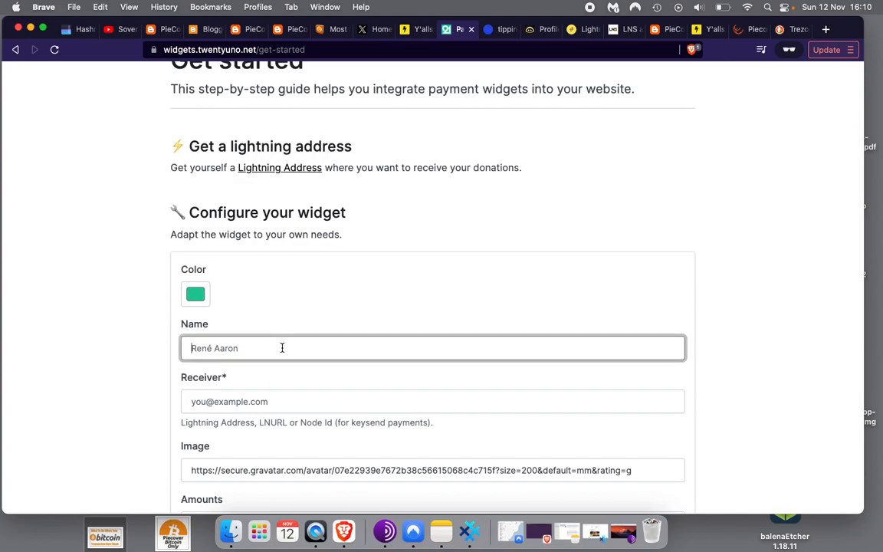
text(Pie)
click(216, 408)
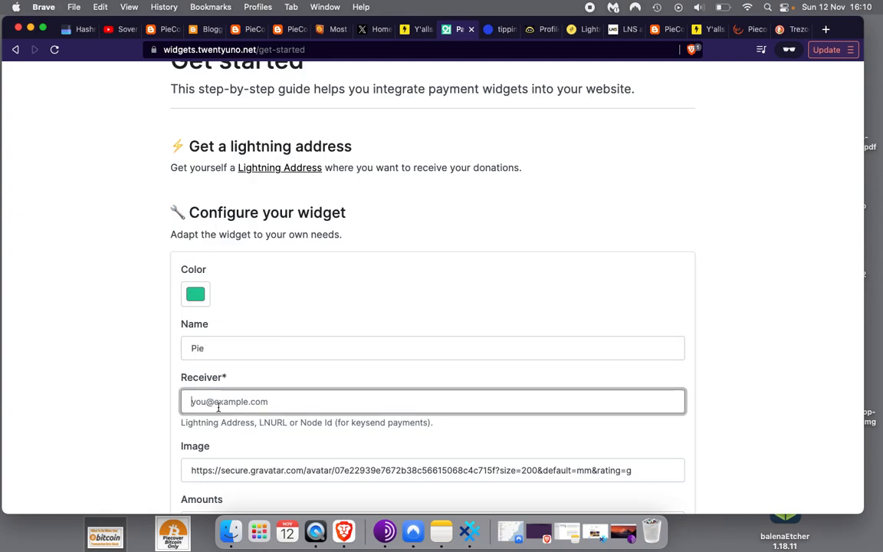
click(143, 386)
scroll(144, 386, down, 3)
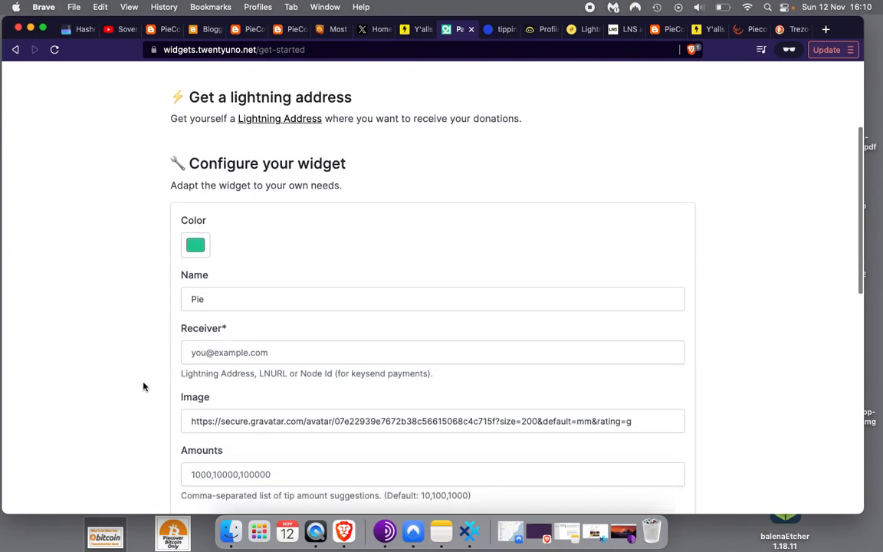
click(244, 307)
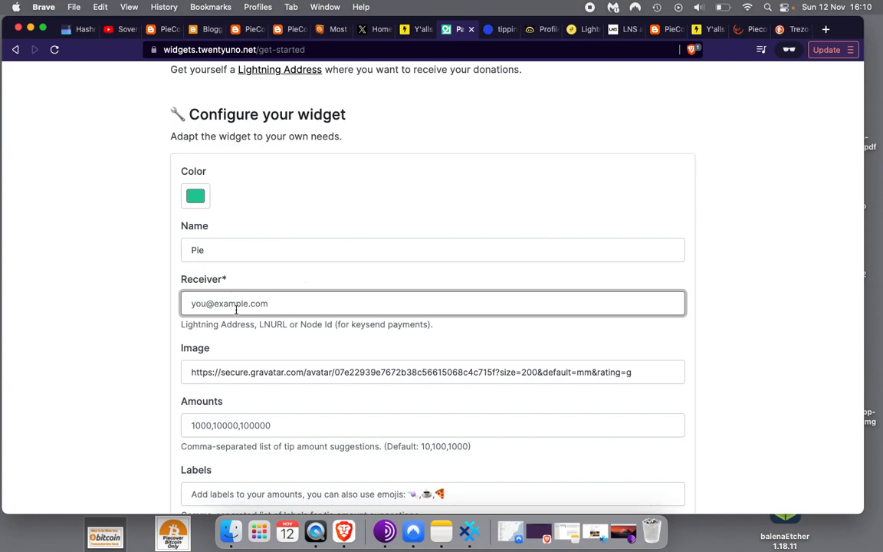
View the blog's lightning address on Alby's Profile Settings page
click(537, 32)
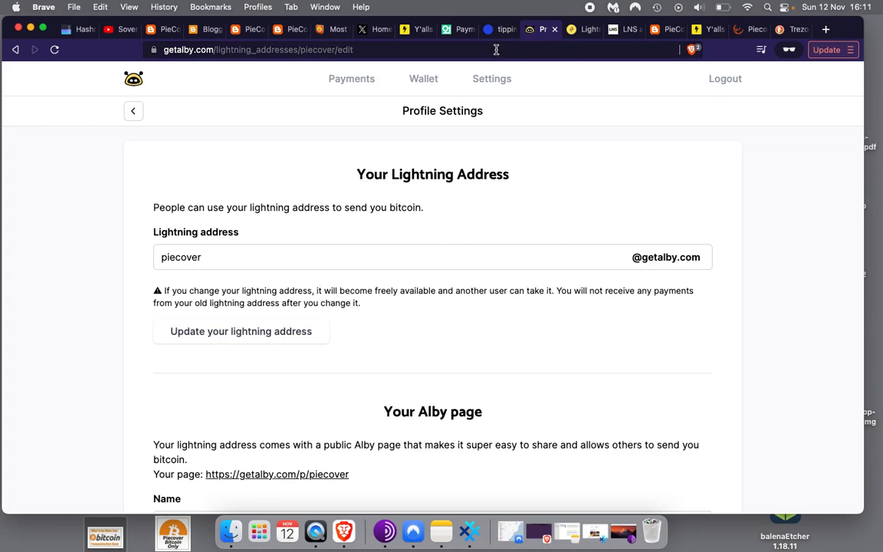
click(826, 29)
Search for getalby in a private tab and open the Alby homepage from the results
text(getalb)
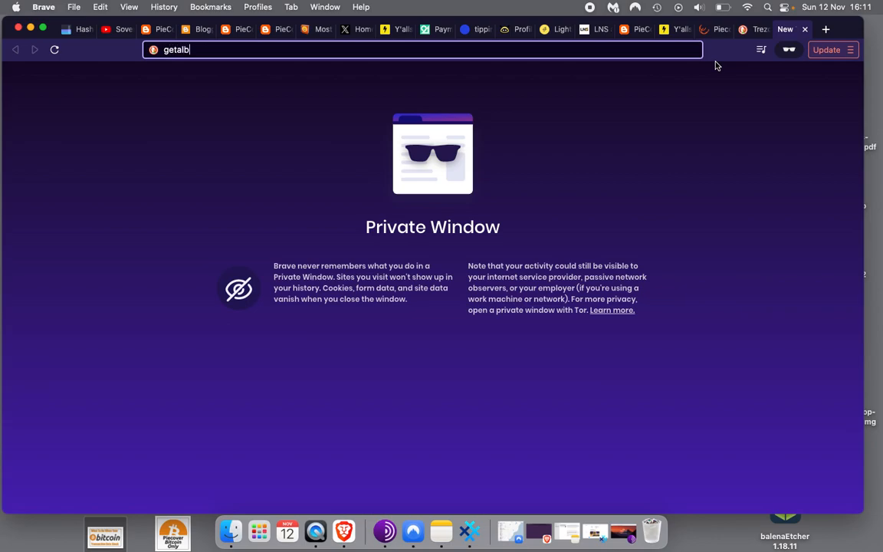
text(y)
key(Return)
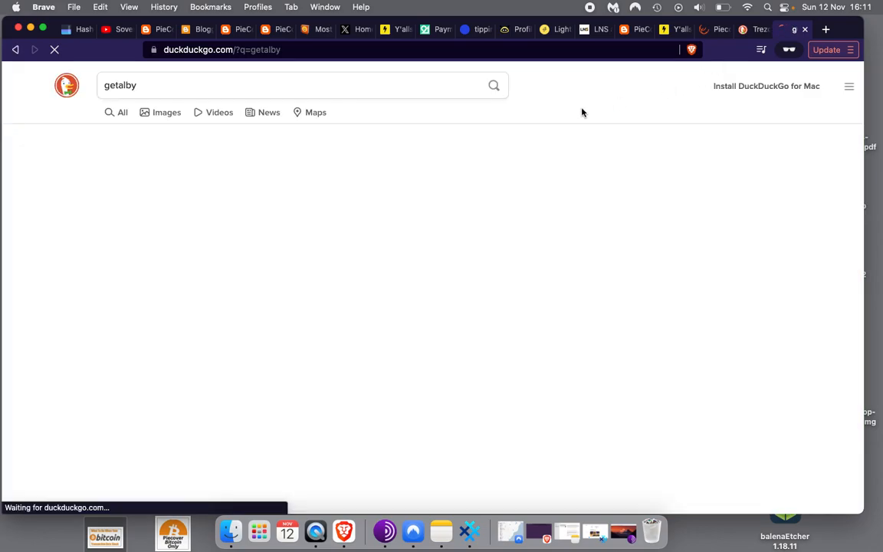
click(243, 186)
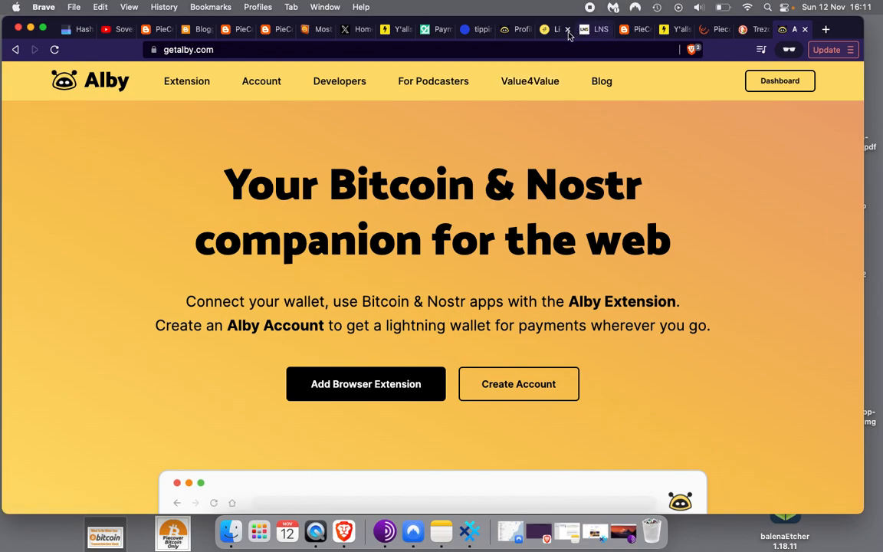
Open PieCover's public Alby tip page from Profile Settings and try the 1000-sat preset
click(517, 35)
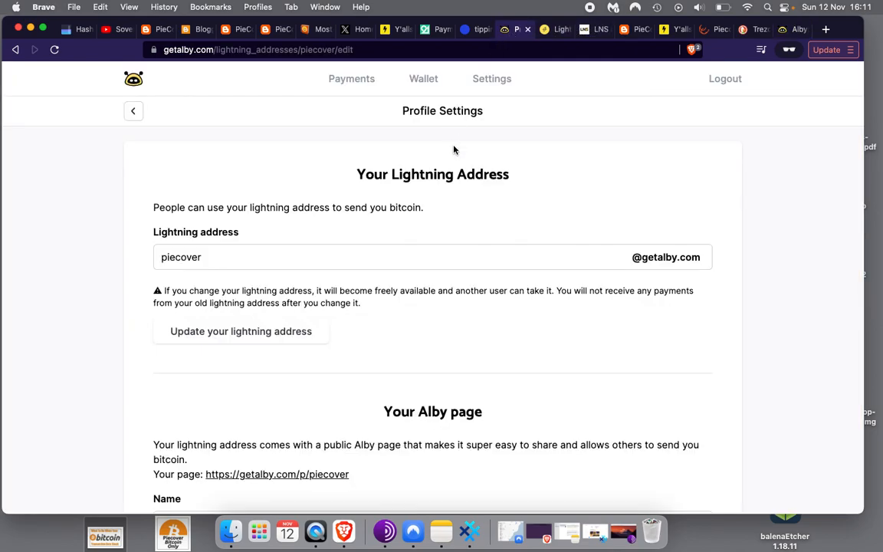
scroll(511, 166, down, 3)
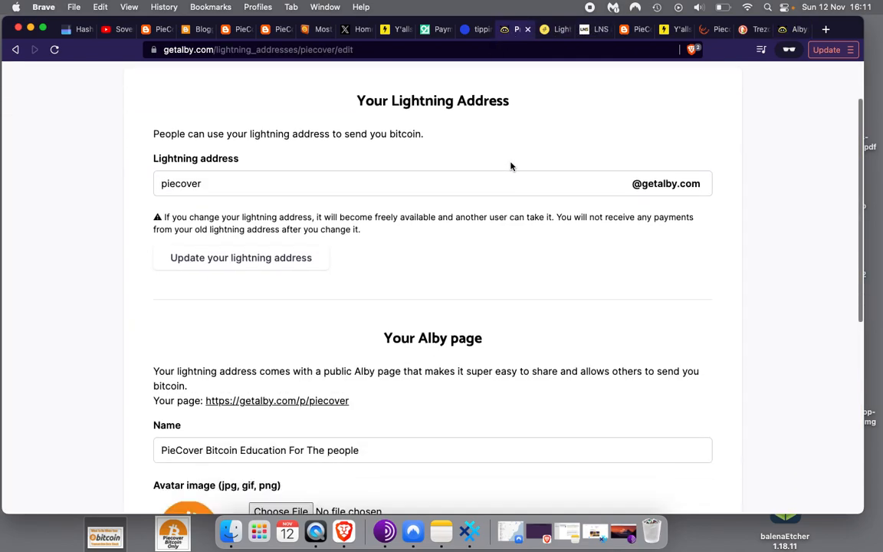
scroll(512, 166, down, 2)
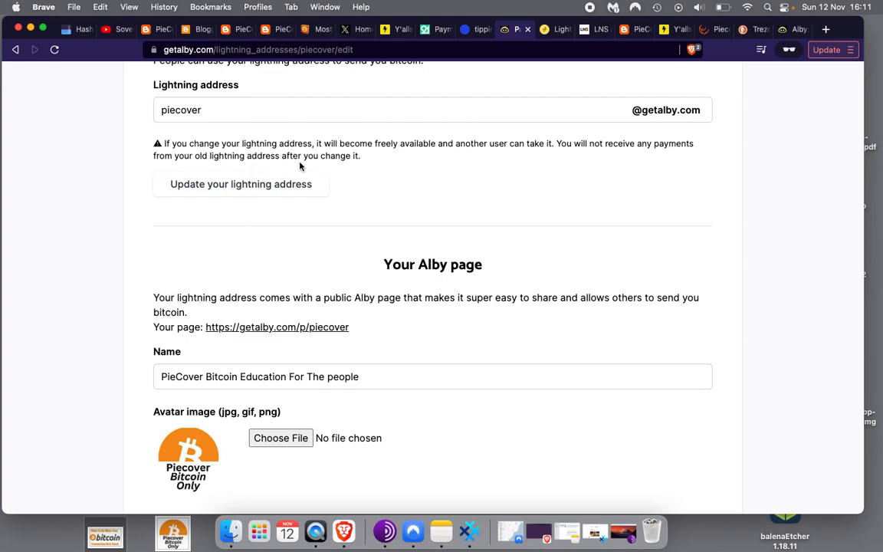
scroll(257, 277, down, 2)
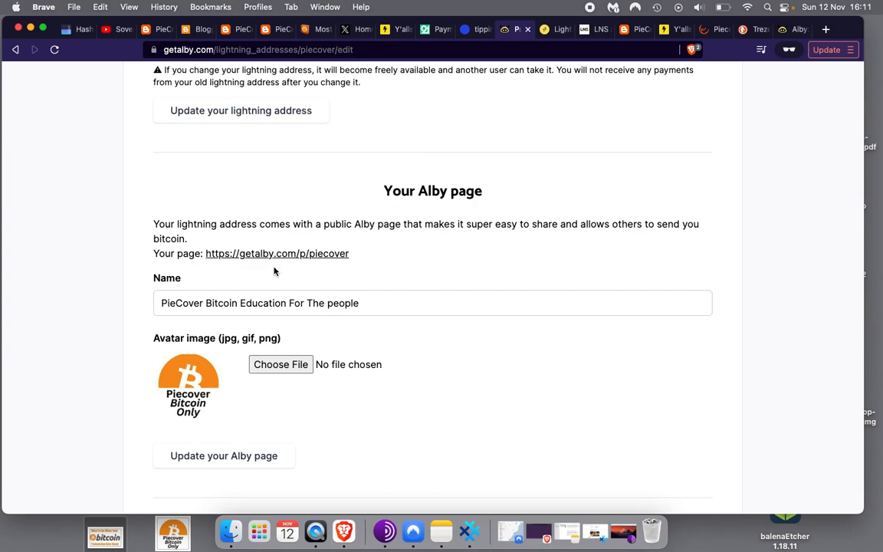
click(318, 254)
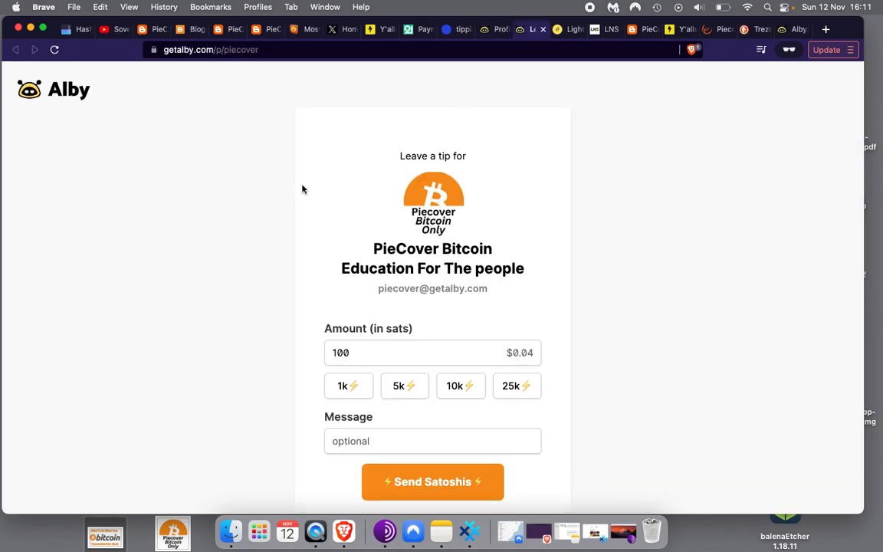
scroll(239, 212, down, 2)
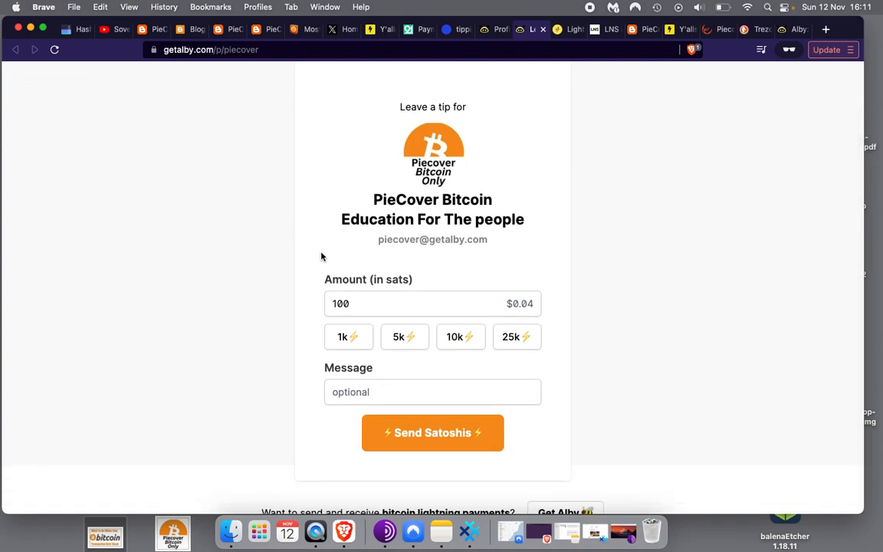
click(338, 330)
Return to Profile Settings and review its public page and Nostr address sections
click(497, 29)
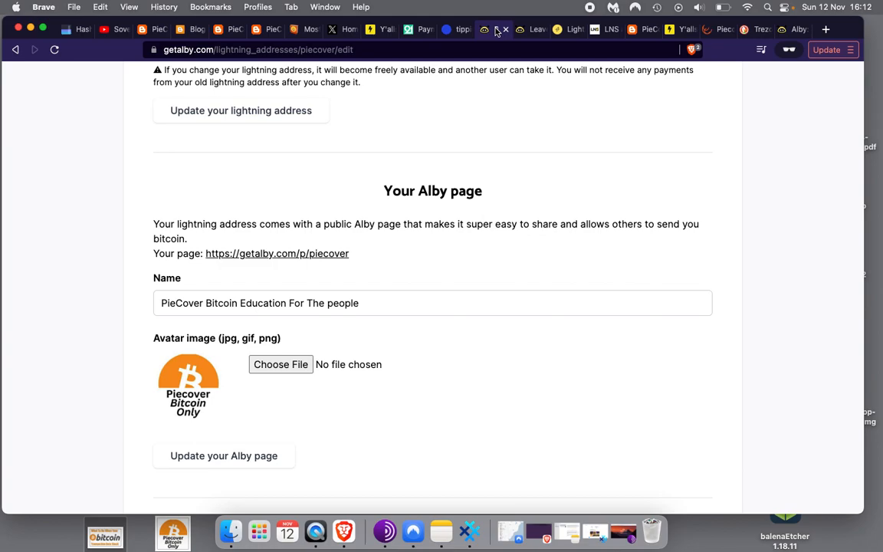
scroll(83, 296, down, 3)
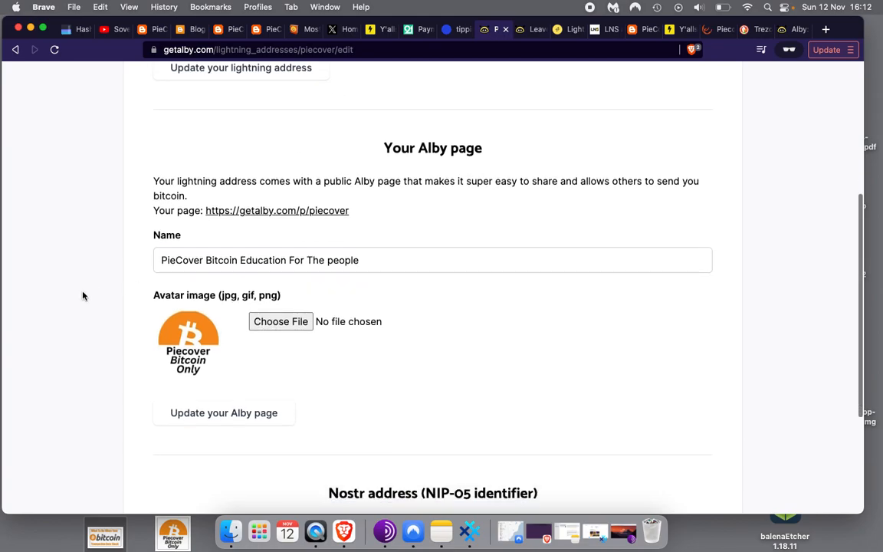
scroll(193, 266, down, 3)
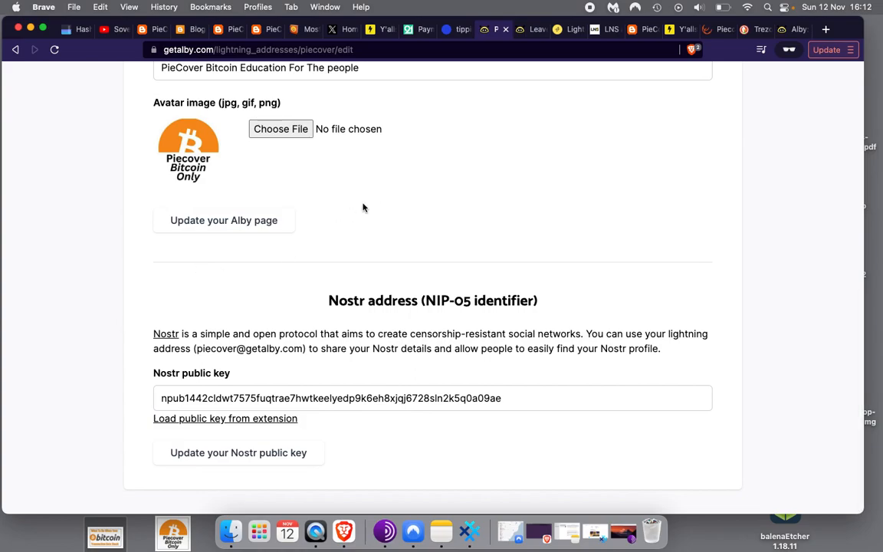
scroll(389, 197, up, 1)
scroll(390, 197, up, 8)
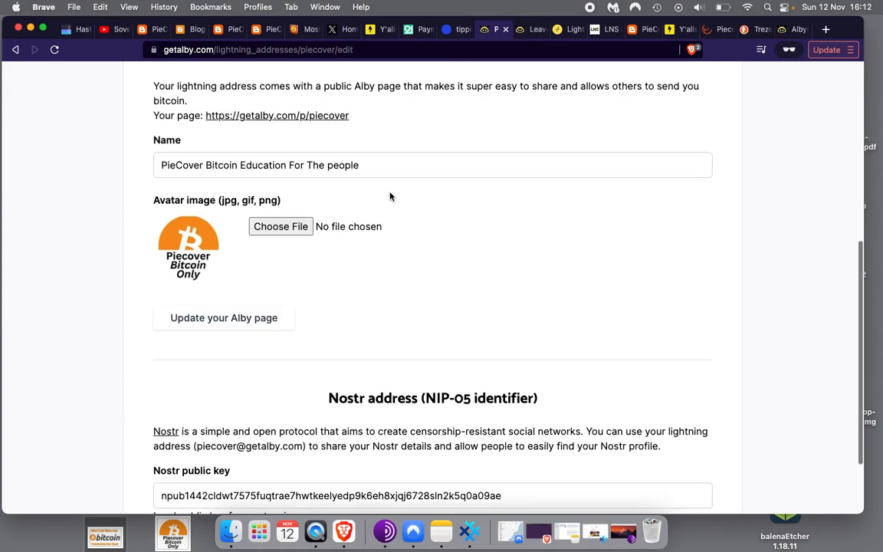
scroll(390, 197, up, 4)
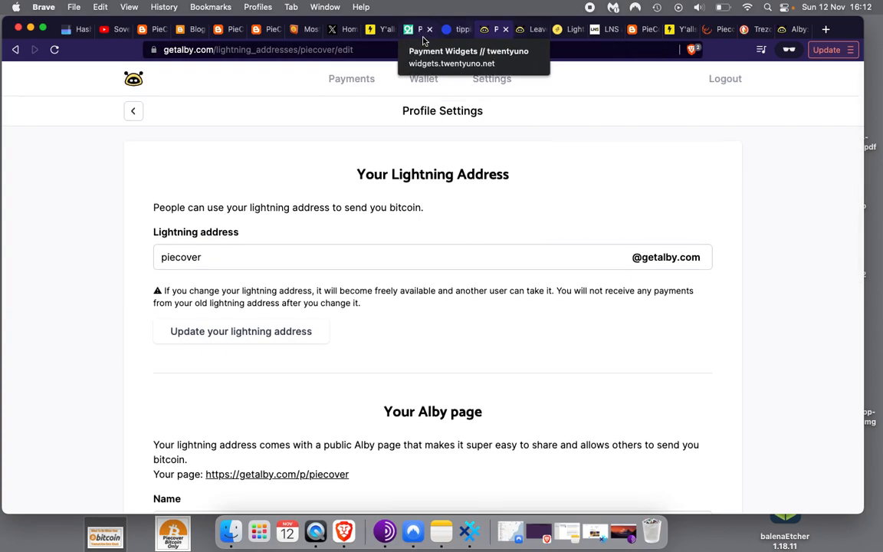
Enter the blog's Alby lightning address as the widget receiver, correcting the getalby.com ending
click(420, 30)
click(138, 316)
scroll(138, 317, down, 1)
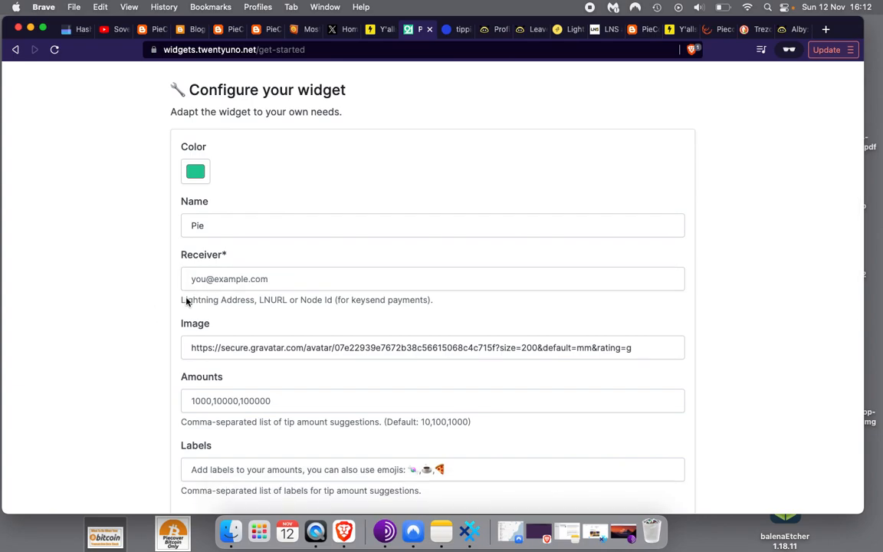
click(229, 278)
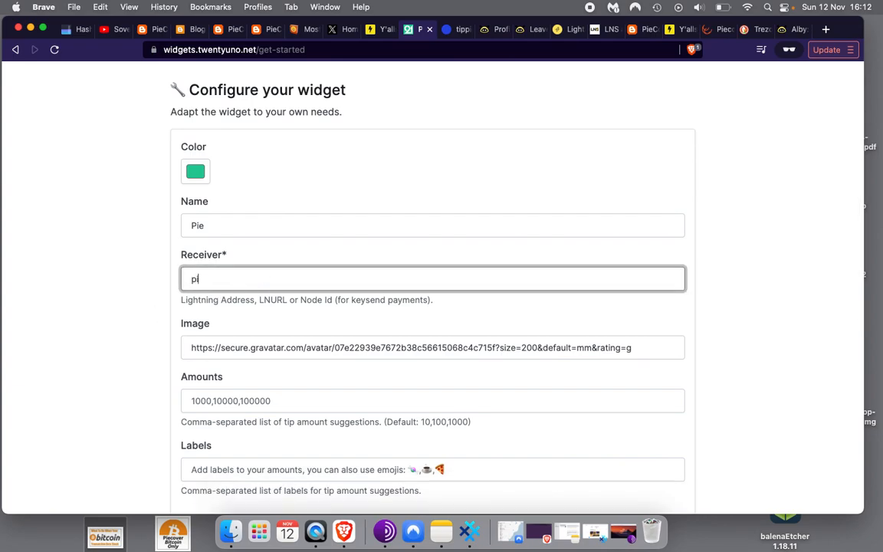
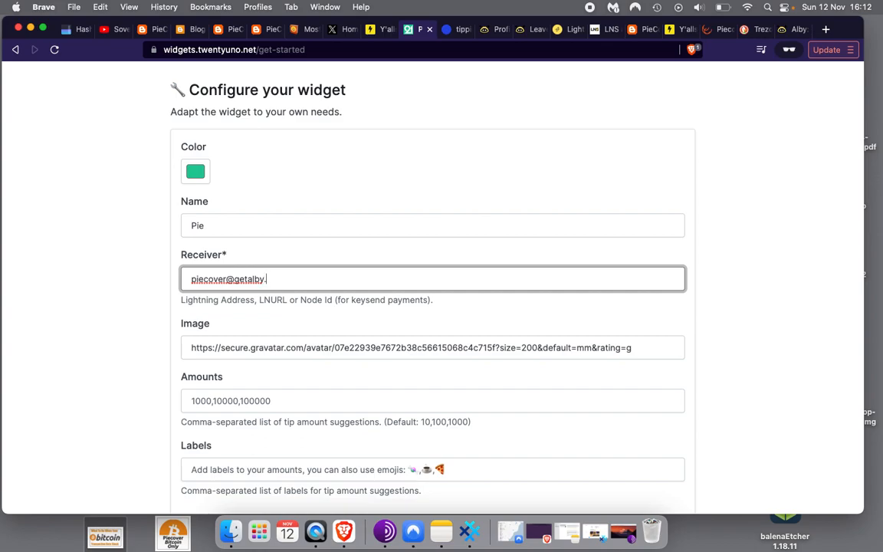
click(266, 281)
text(c)
click(144, 309)
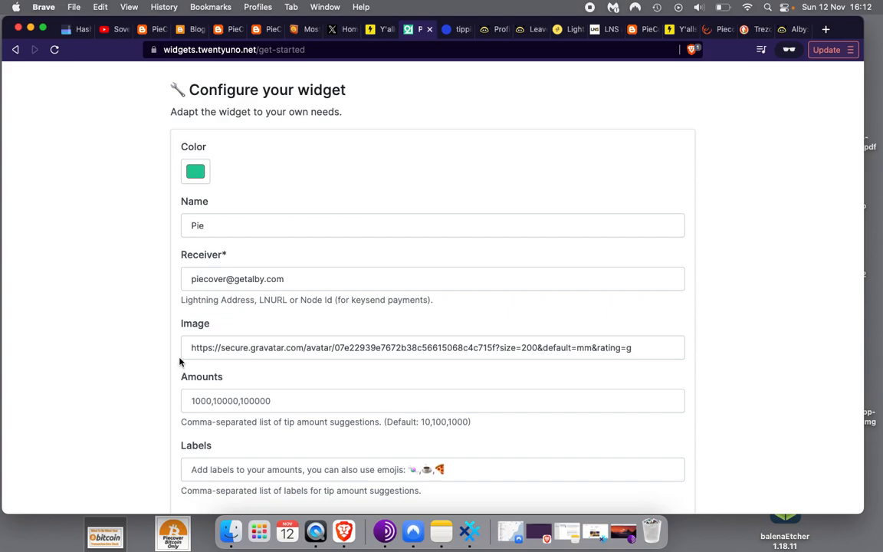
Check the widget's image URL, leaving it unchanged, and start a bitcoin image search
scroll(179, 362, down, 3)
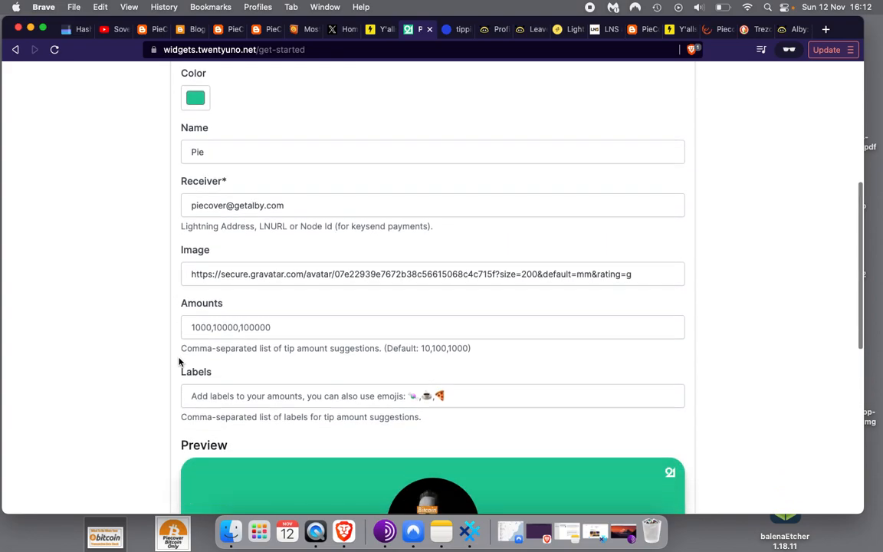
click(303, 276)
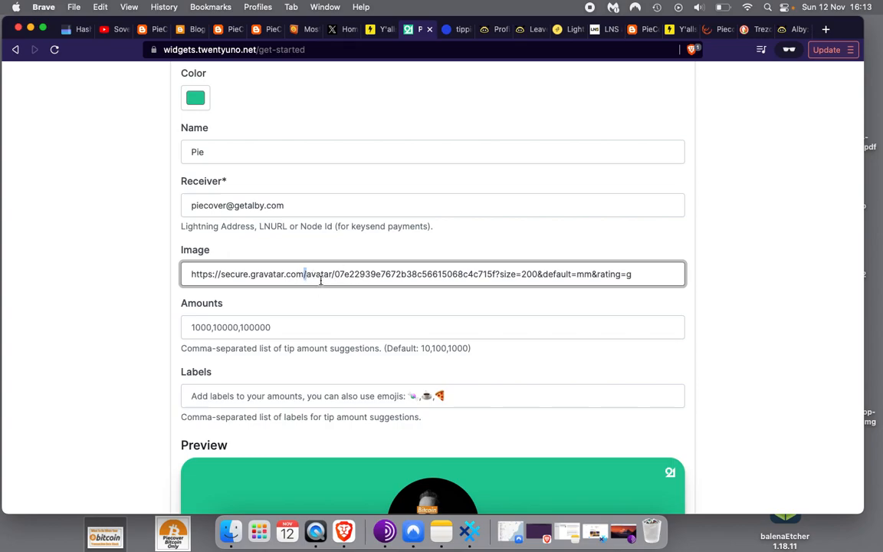
click(164, 348)
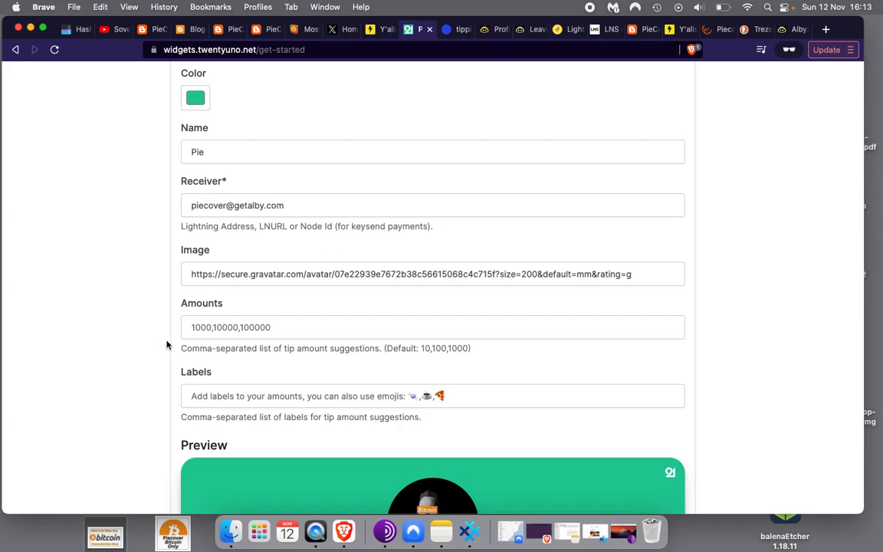
double_click(296, 276)
click(151, 284)
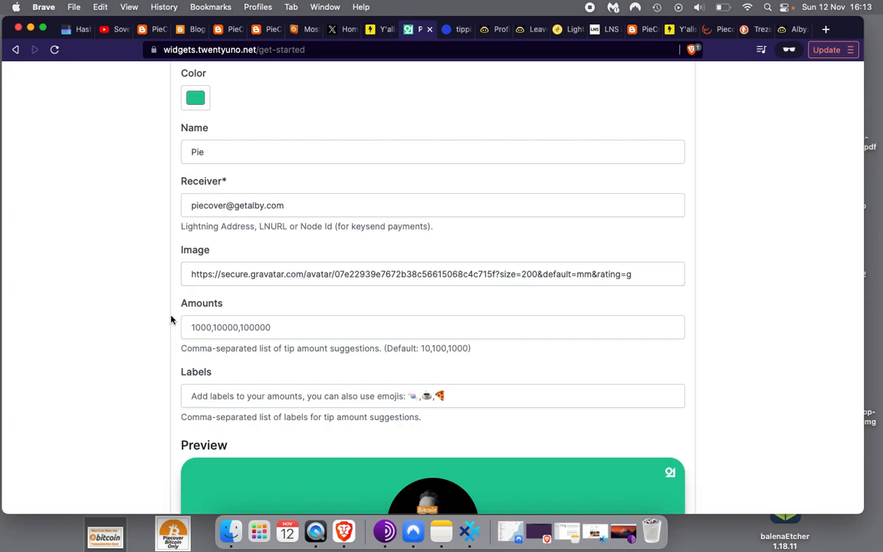
click(826, 29)
text(bitcoin image)
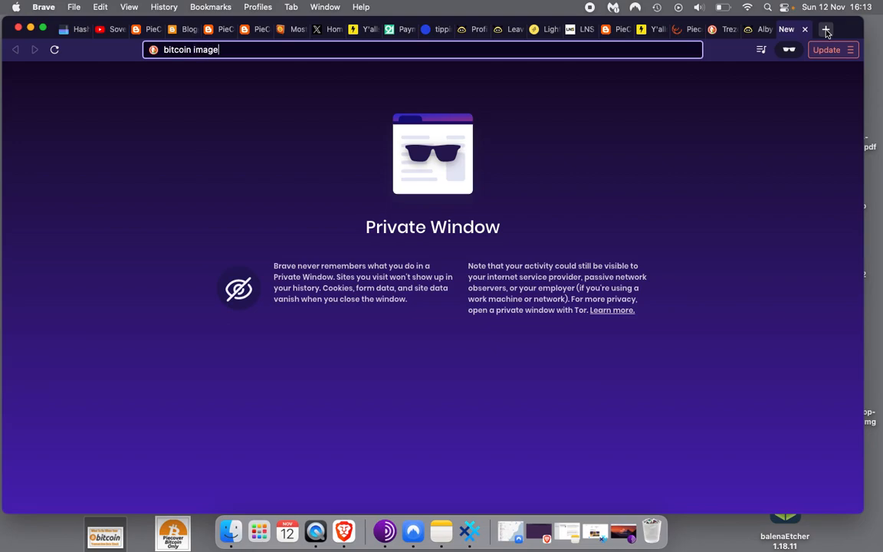
Search images for bitcoin and preview the orange Bitcoin Logo PNG result
key(Return)
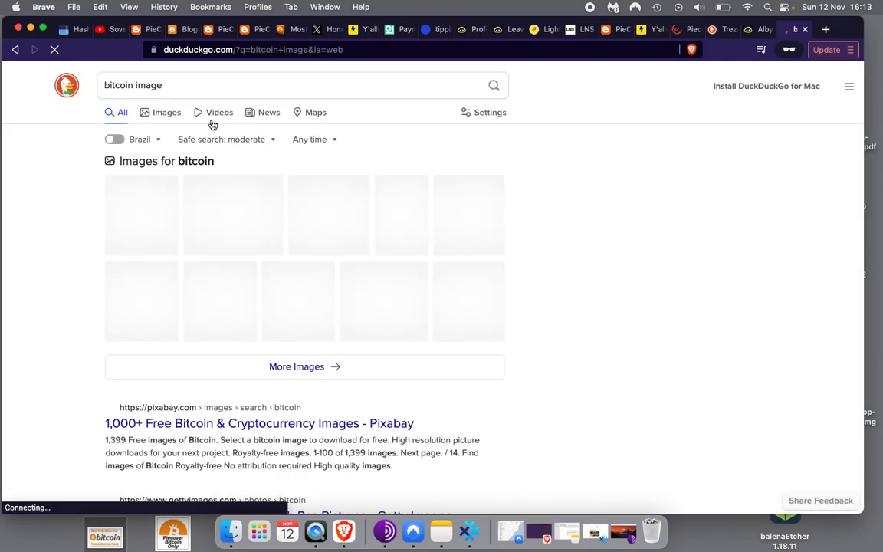
click(166, 115)
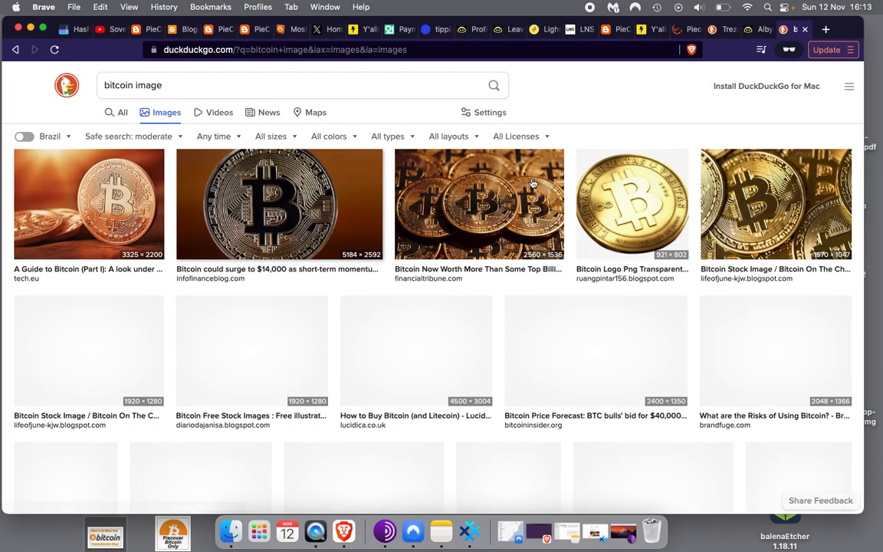
scroll(606, 207, down, 10)
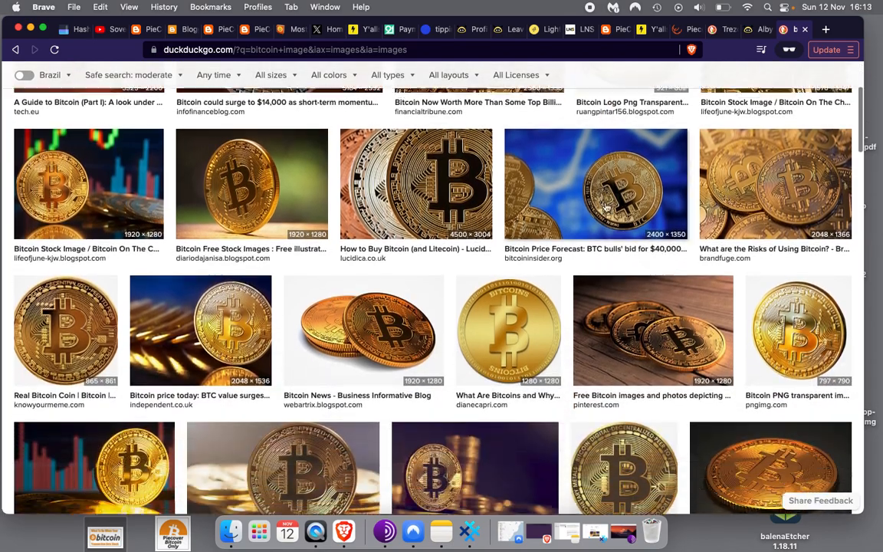
scroll(606, 207, down, 8)
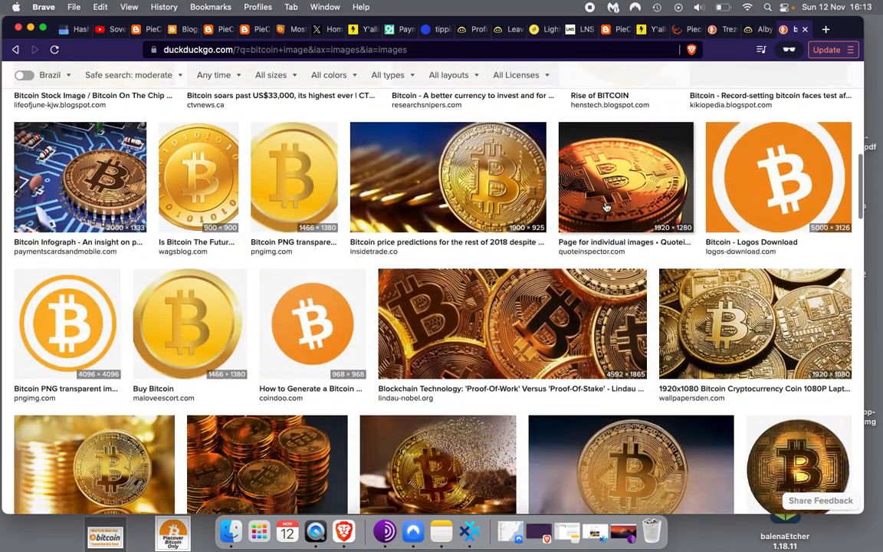
scroll(606, 207, down, 10)
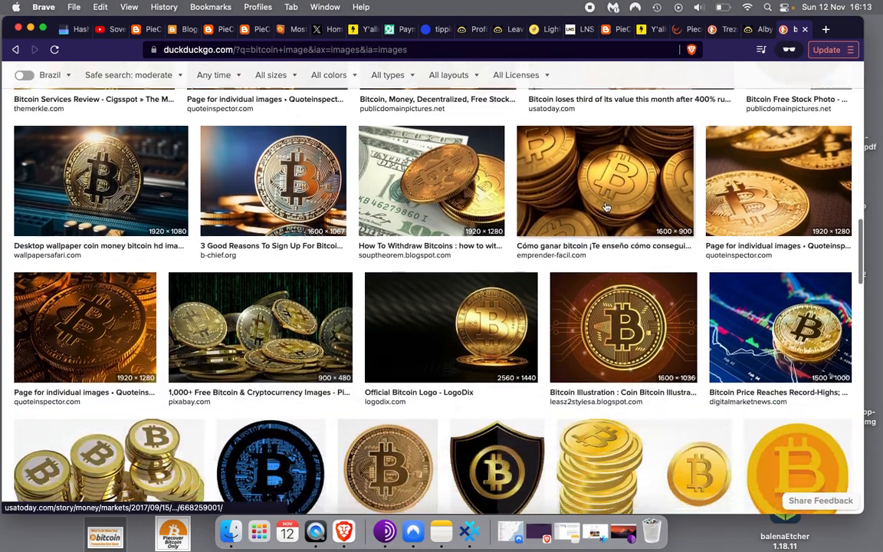
scroll(606, 207, down, 10)
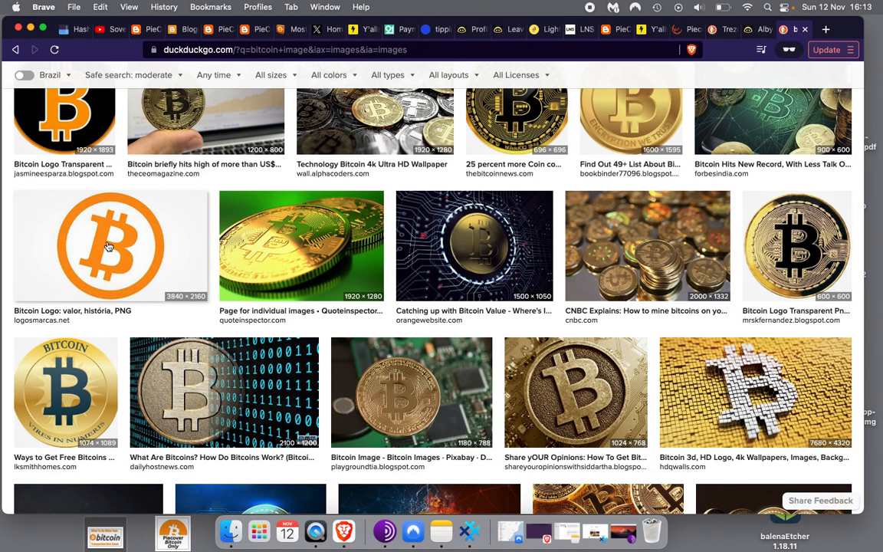
scroll(108, 246, down, 10)
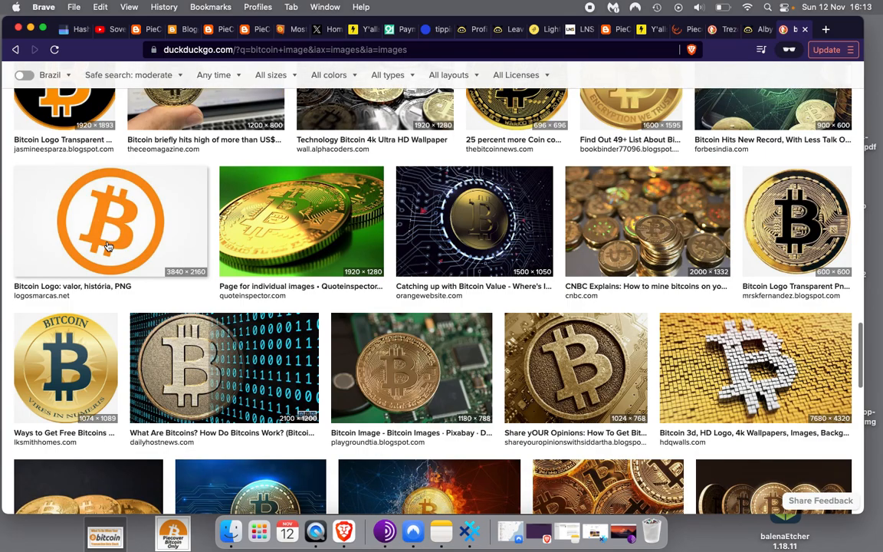
scroll(109, 246, down, 8)
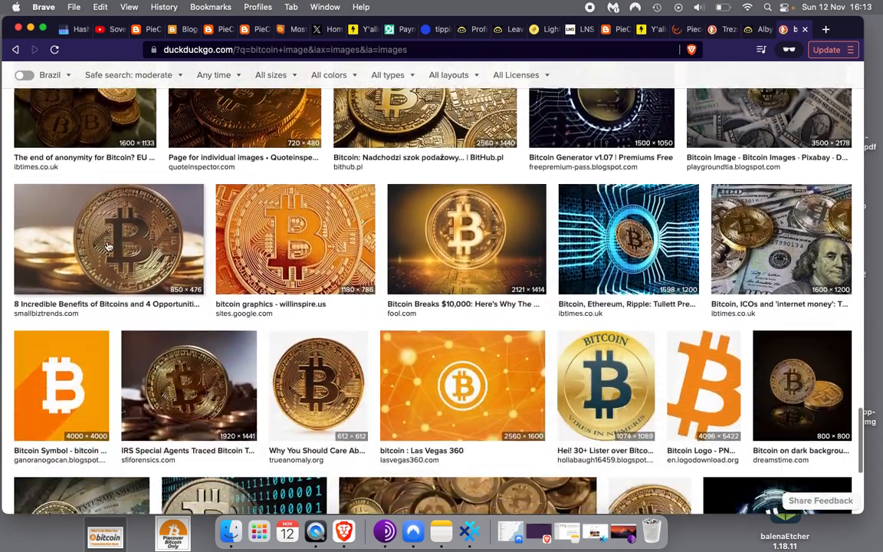
click(714, 236)
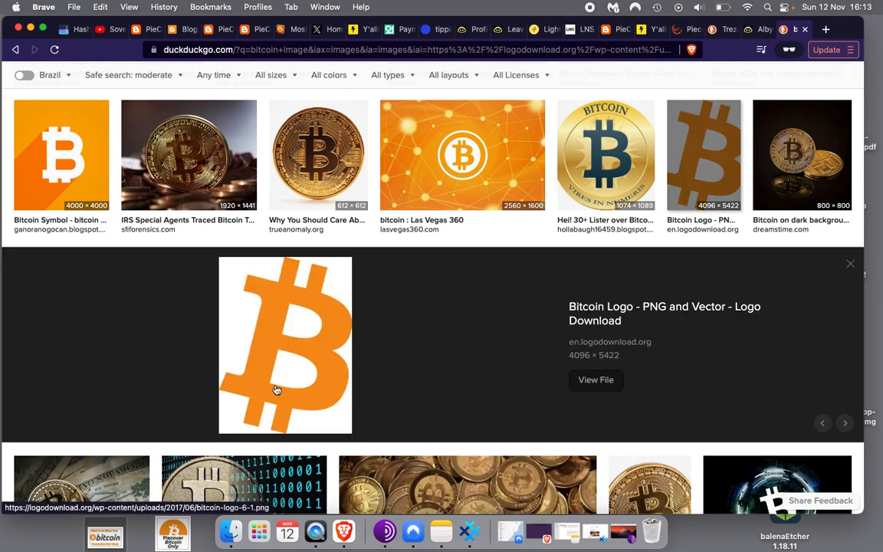
Open the full-size logodownload.org bitcoin-logo-6-1.png and copy its image URL
click(275, 390)
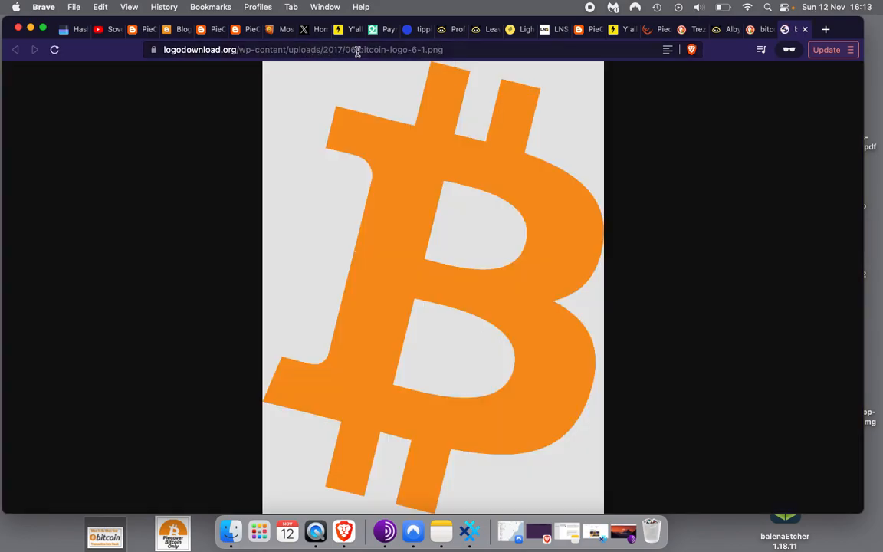
click(351, 49)
key(super+c)
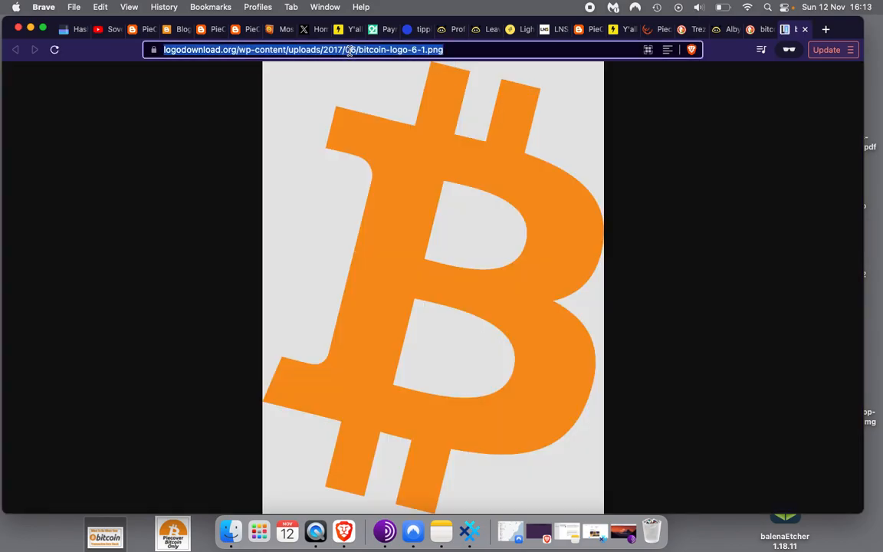
click(763, 31)
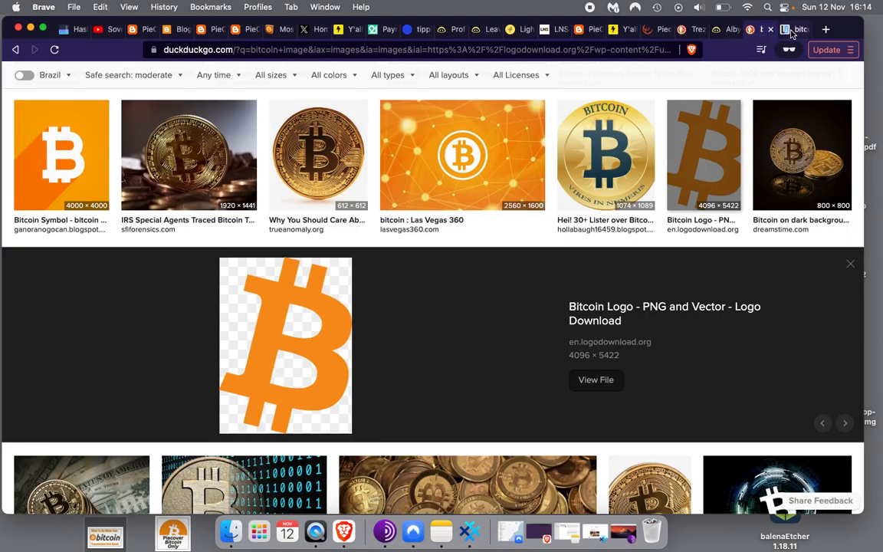
click(794, 30)
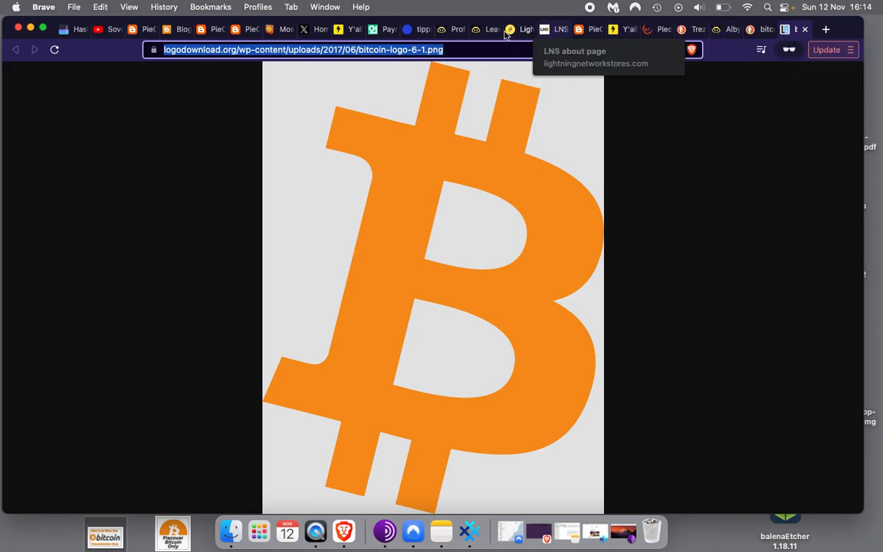
click(377, 29)
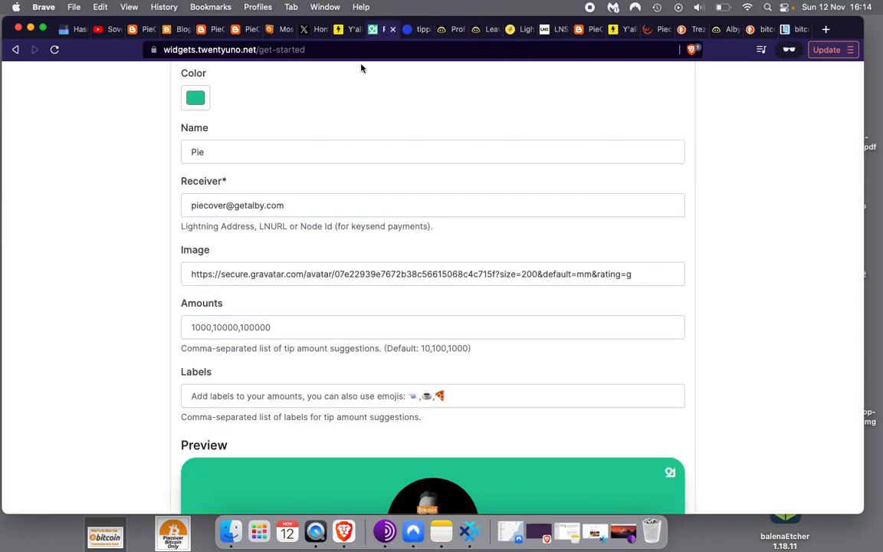
Replace the Image address with the logodownload.org bitcoin-logo-6-1.png URL so the preview shows the bitcoin logo
triple_click(273, 274)
key(super+v)
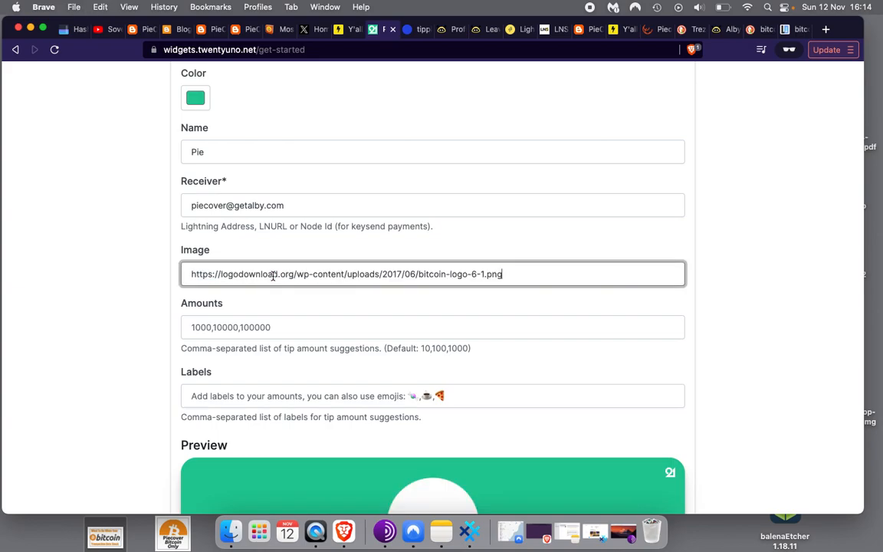
click(150, 348)
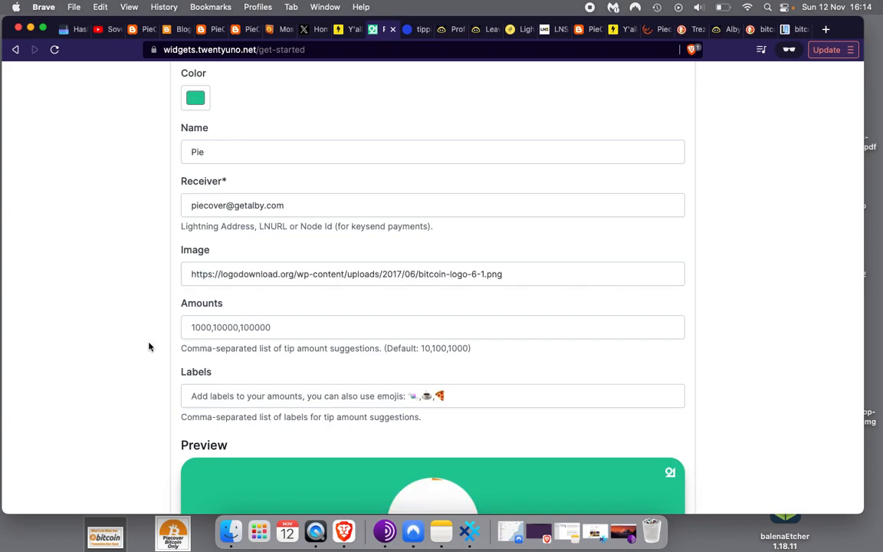
scroll(150, 347, down, 4)
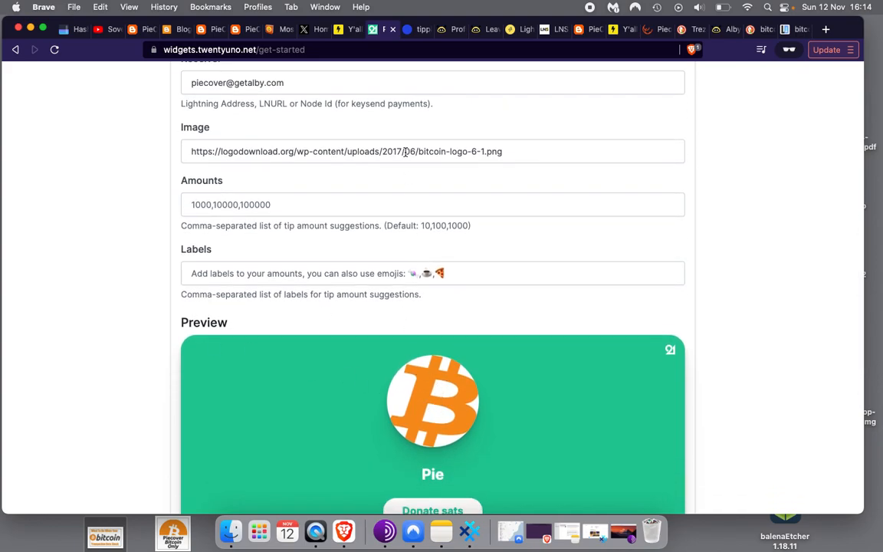
click(357, 214)
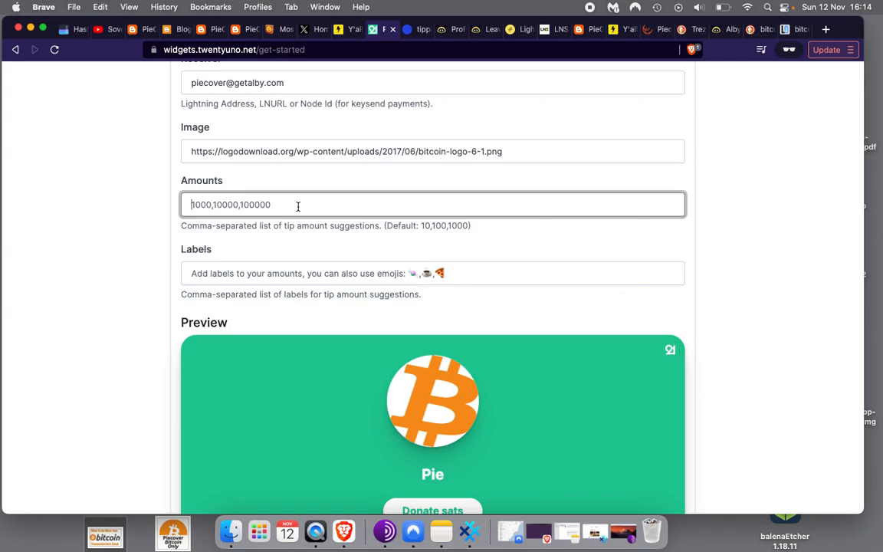
Enter 10,100,100 as the tip amounts and bring up the Emojipedia most-popular emoji list
text(10,100,100)
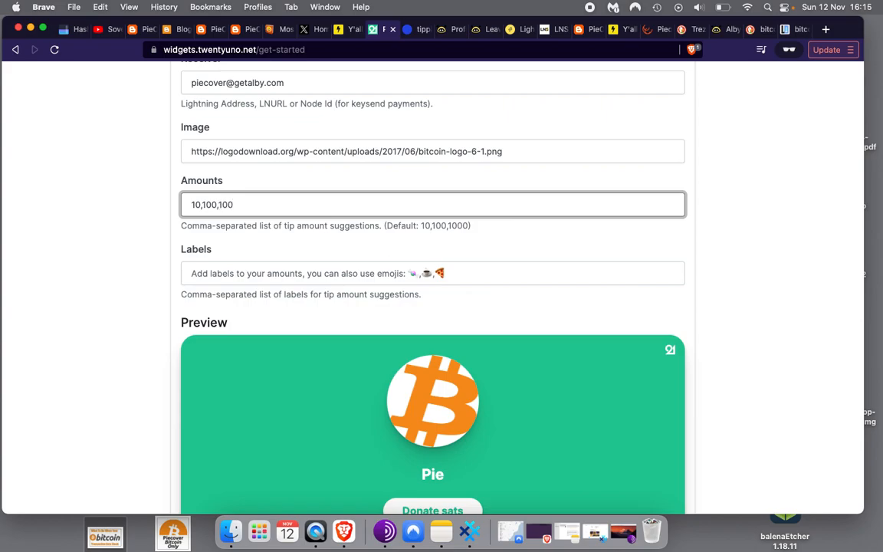
scroll(299, 207, up, 4)
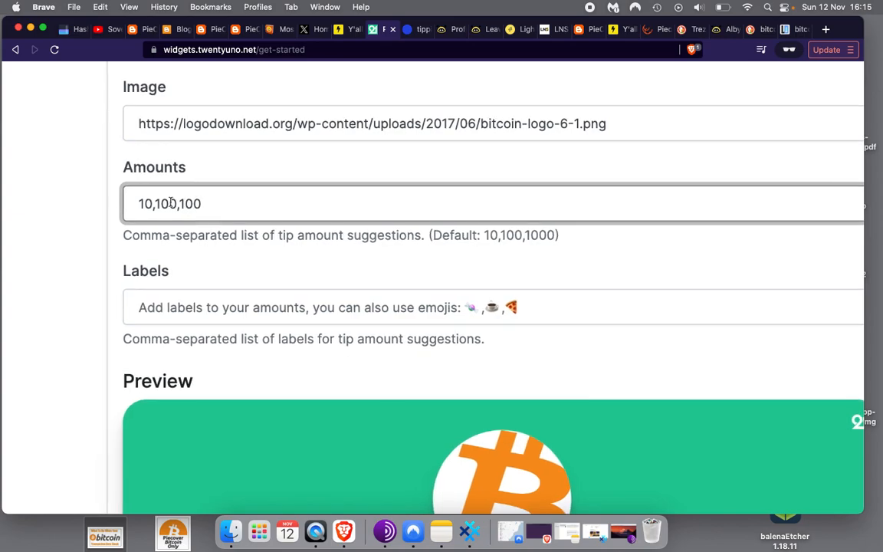
click(201, 308)
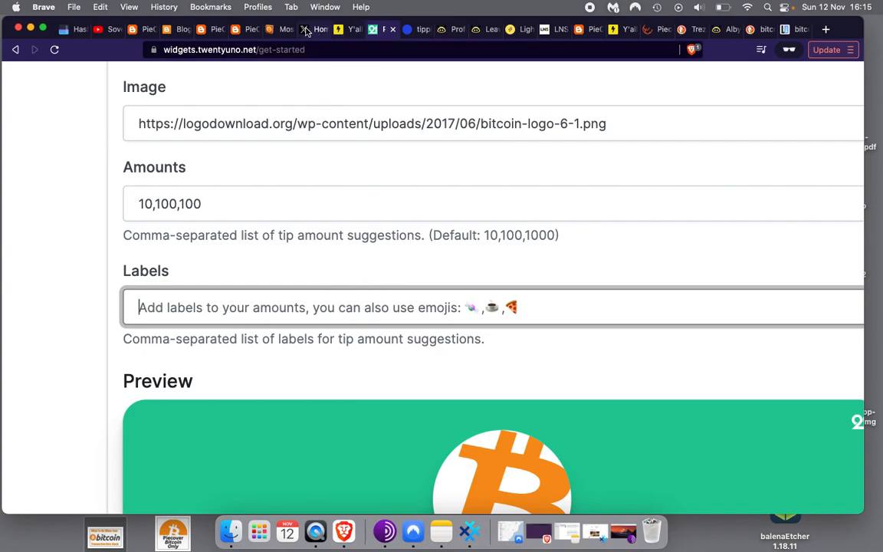
click(278, 30)
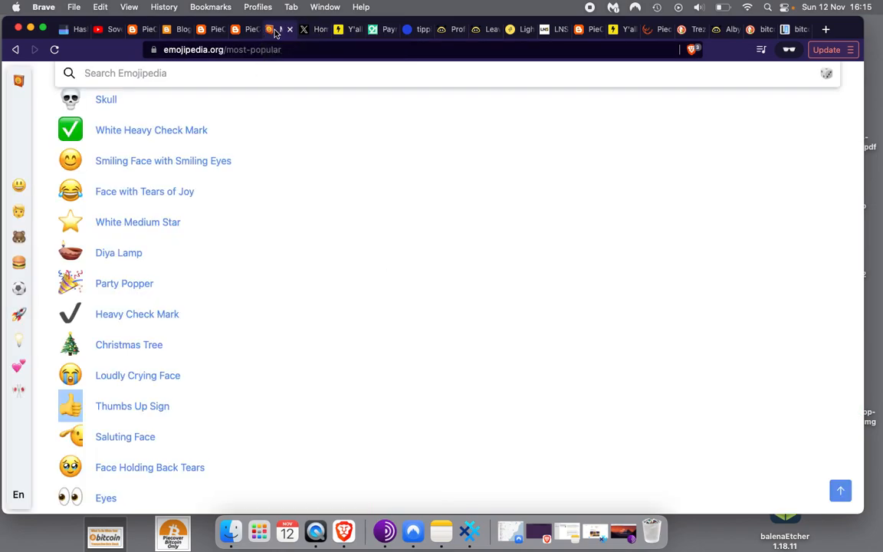
Copy the 🙏 folded-hands emoji from Emojipedia and put it in Labels followed by a comma
click(171, 49)
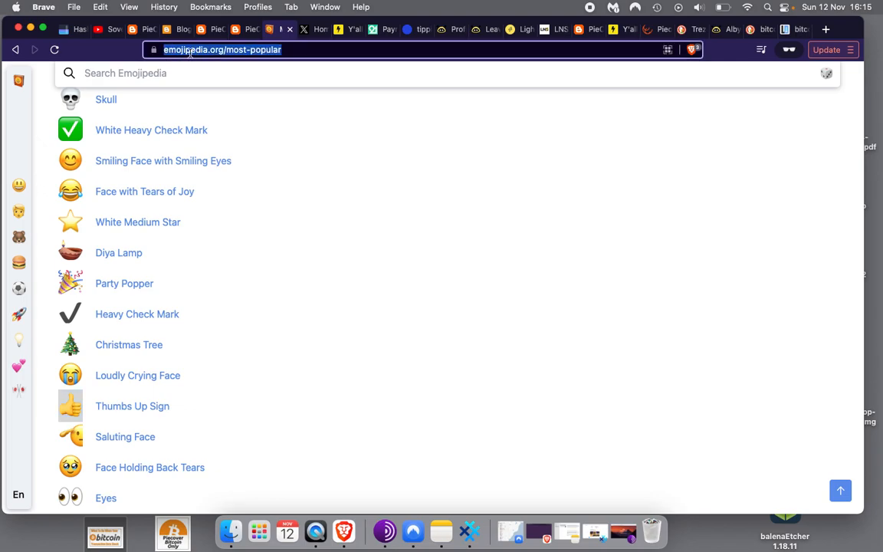
click(190, 54)
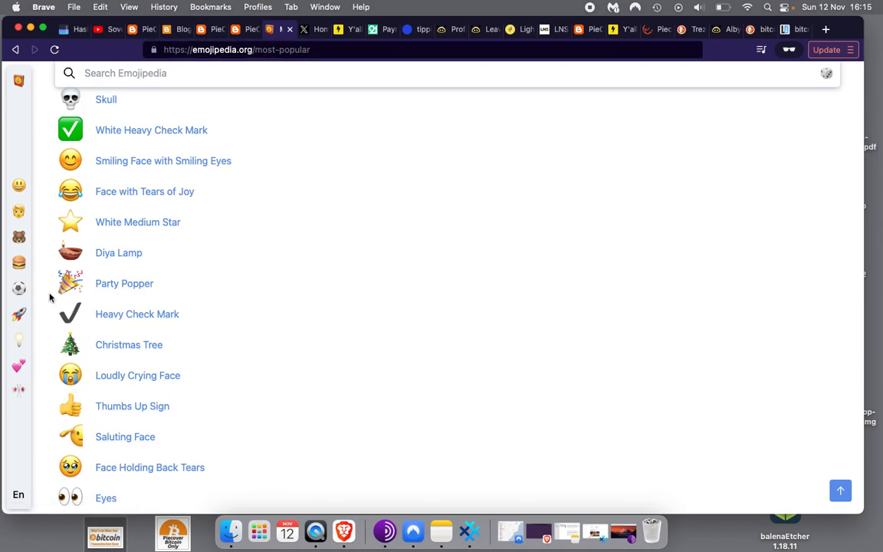
scroll(49, 297, up, 6)
scroll(49, 298, down, 10)
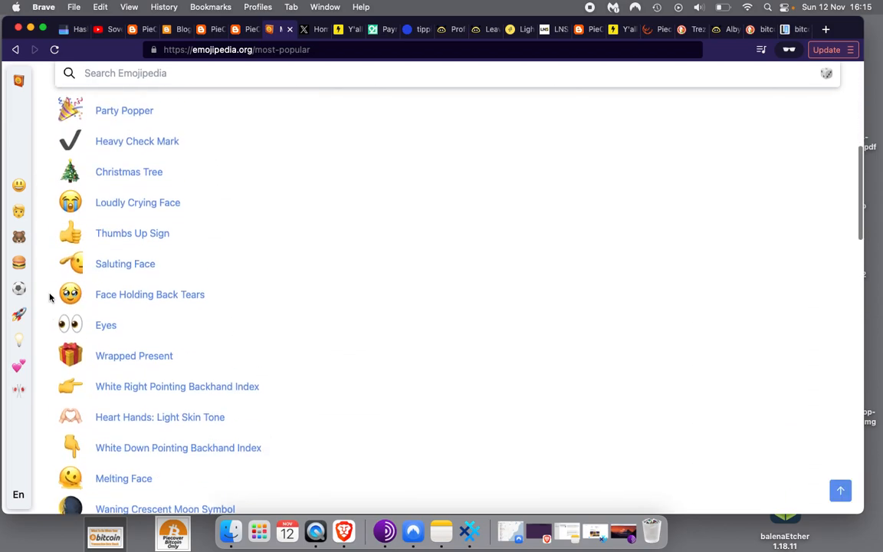
scroll(49, 297, down, 6)
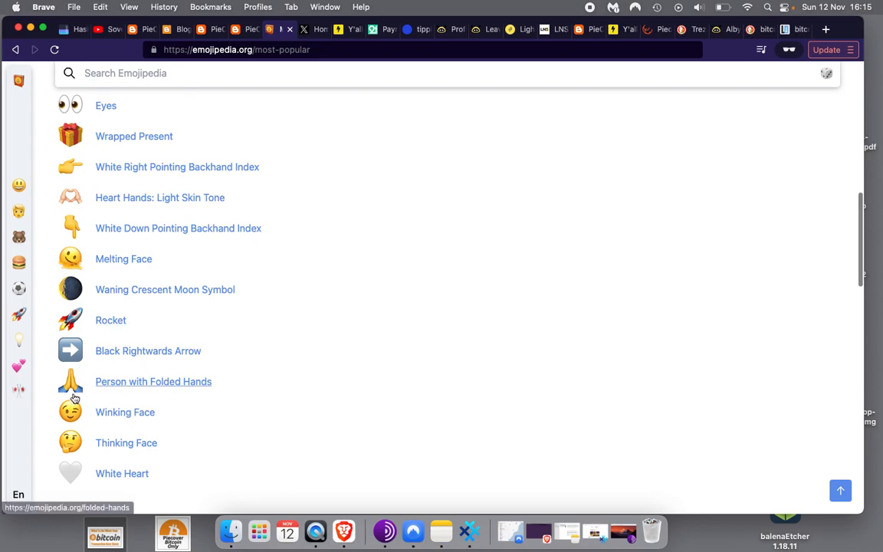
drag(52, 383, 71, 384)
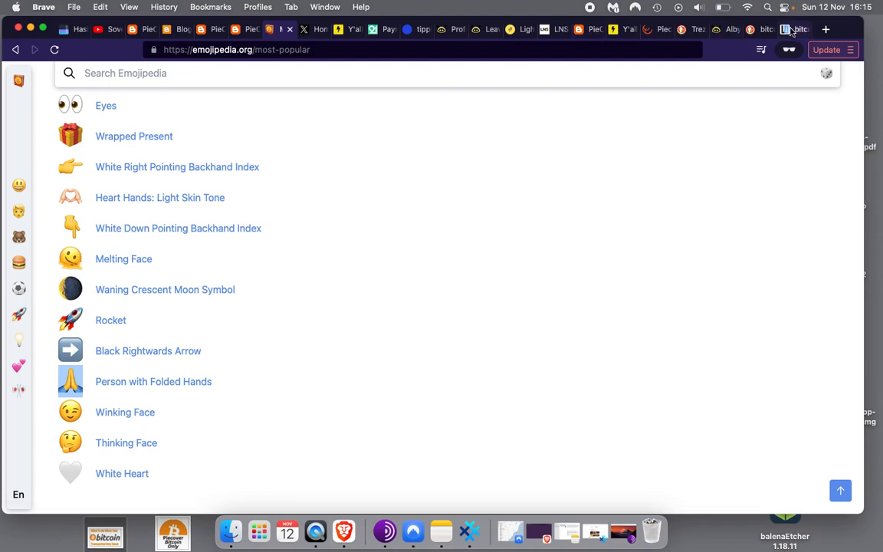
click(374, 30)
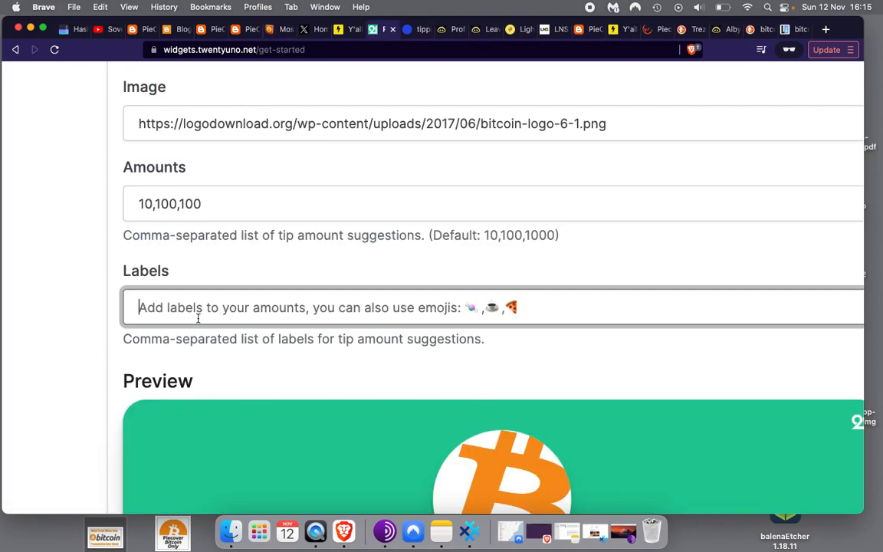
text(🙏)
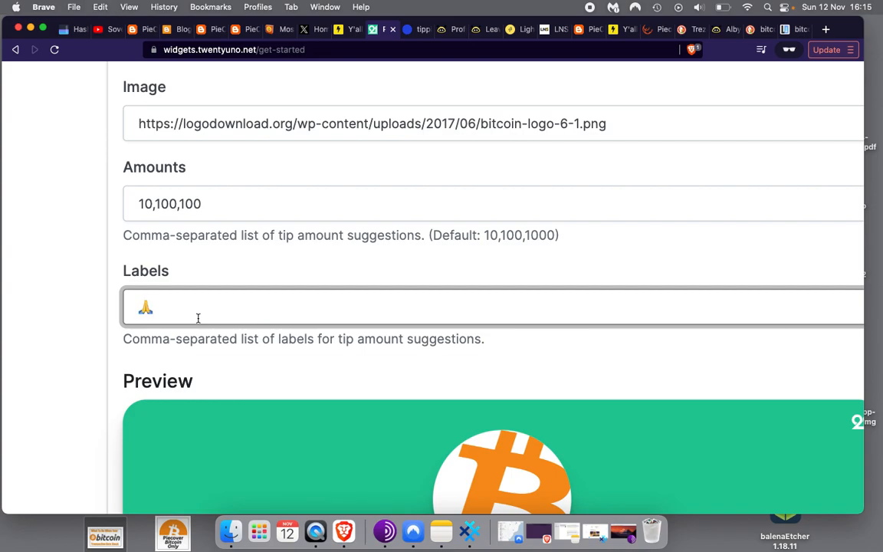
text(,)
Copy the 👍 thumbs-up emoji from the Emojipedia list for the next label
click(275, 29)
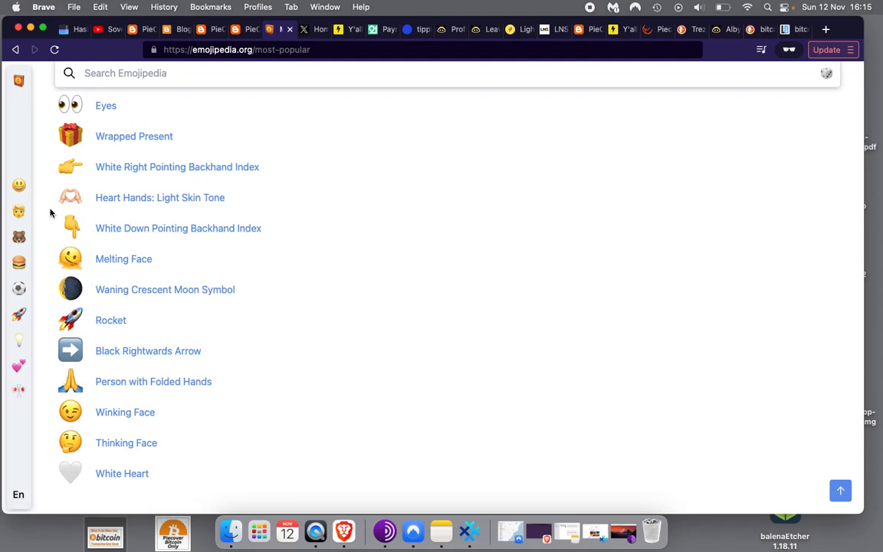
scroll(51, 213, up, 5)
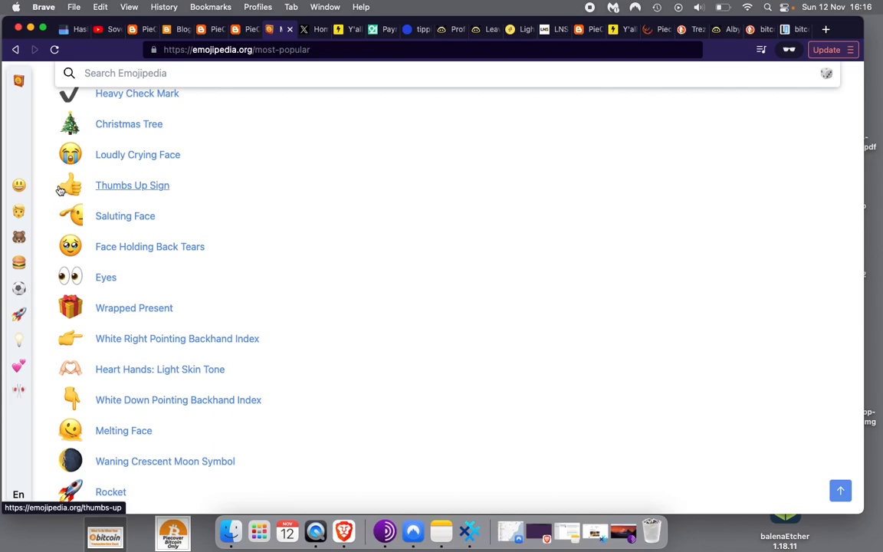
mouse_move(56, 190)
mouse_down()
mouse_move(83, 185)
mouse_move(70, 189)
mouse_up()
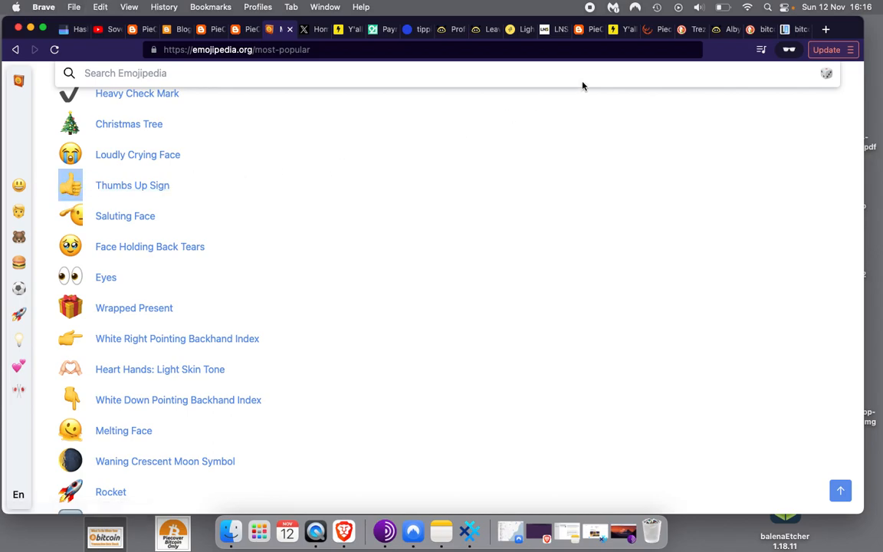
click(381, 29)
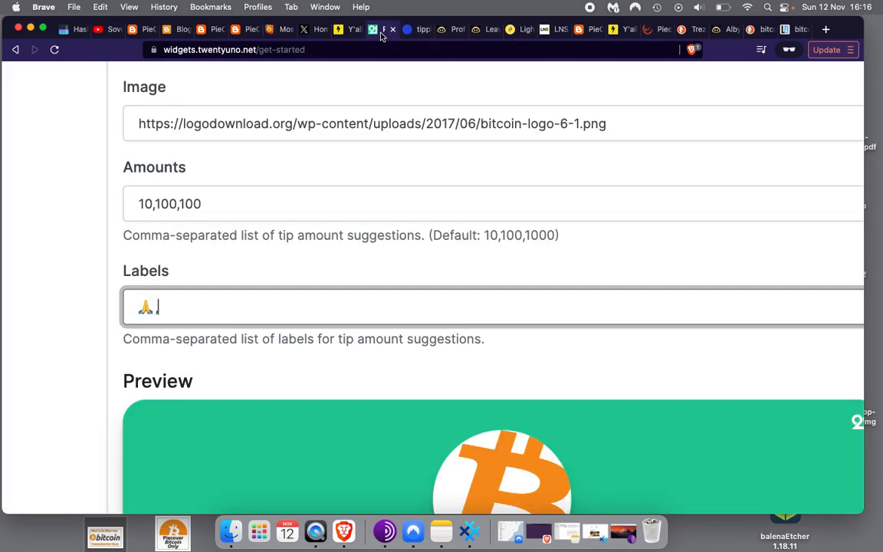
Add 👍 as the second comma-separated label and correct Amounts to 10,100,1000
text(👍)
text(,)
key(BackSpace)
key(BackSpace)
text(👍)
click(142, 203)
click(140, 302)
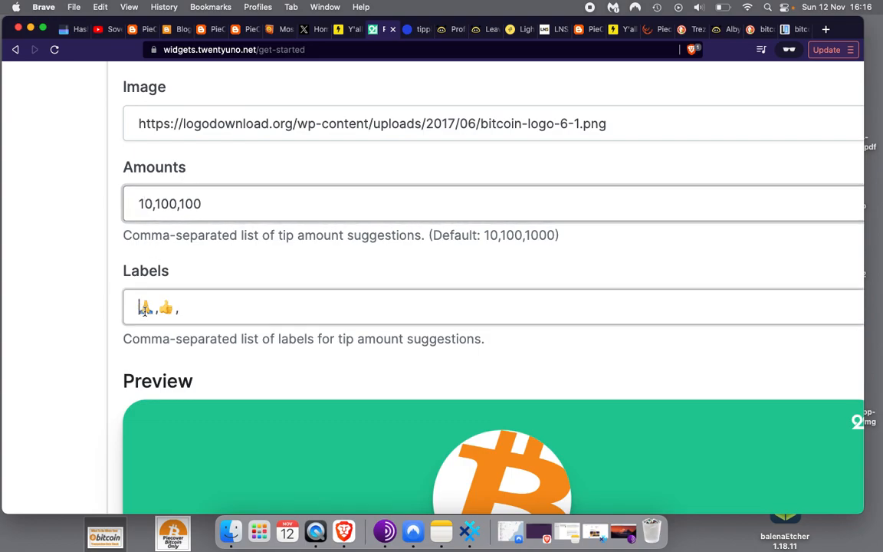
click(173, 203)
click(176, 310)
text(,)
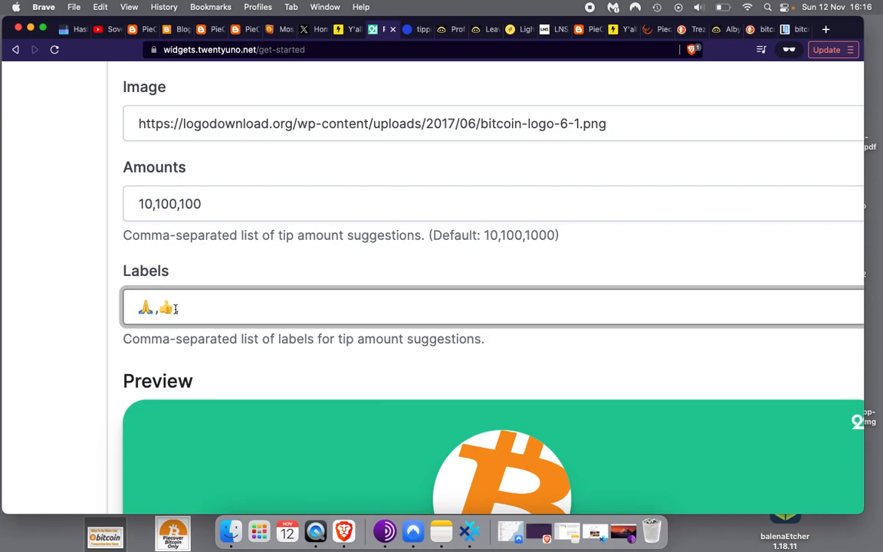
click(197, 203)
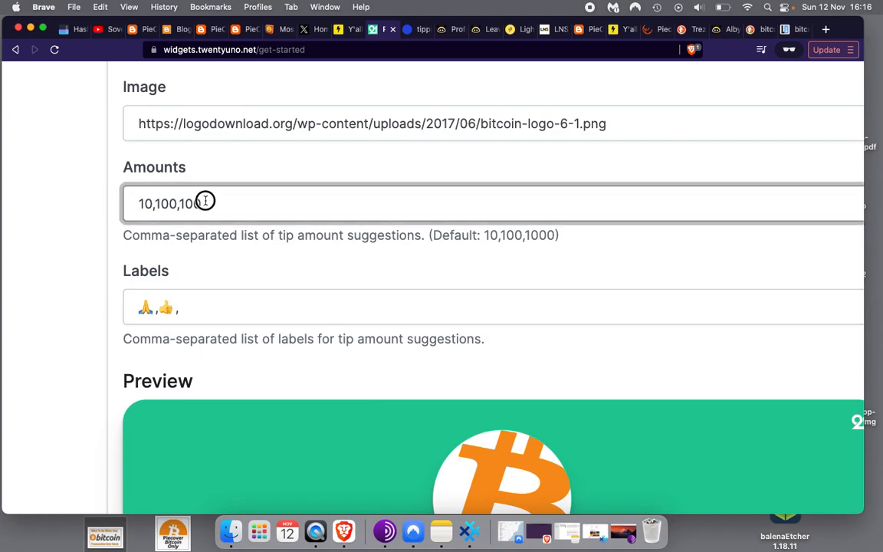
text(0)
click(204, 306)
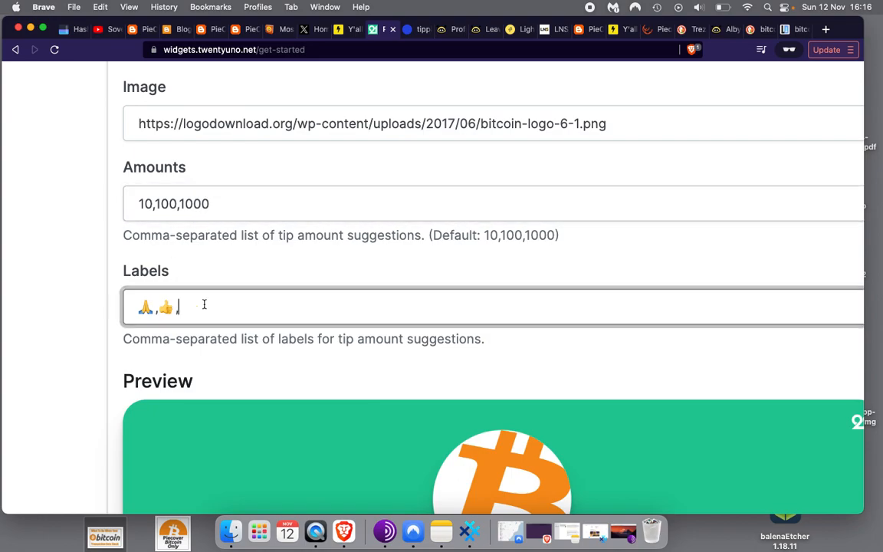
Copy ⭐ from Emojipedia's White Medium Star page and paste it as the third label
click(284, 29)
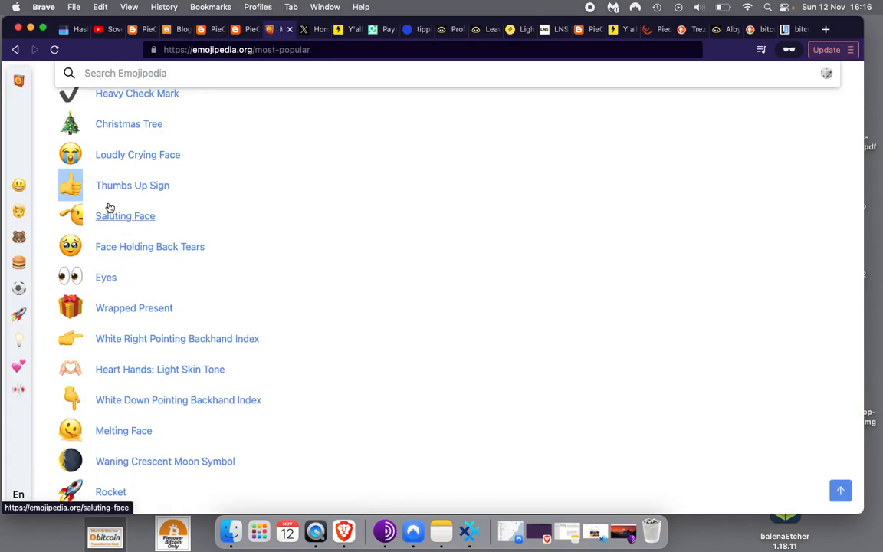
scroll(109, 219, up, 3)
scroll(109, 207, up, 2)
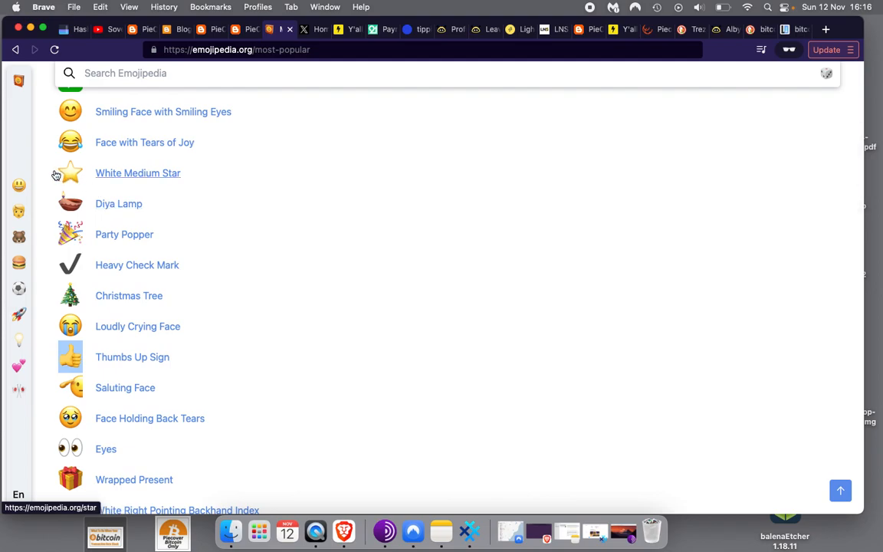
click(56, 175)
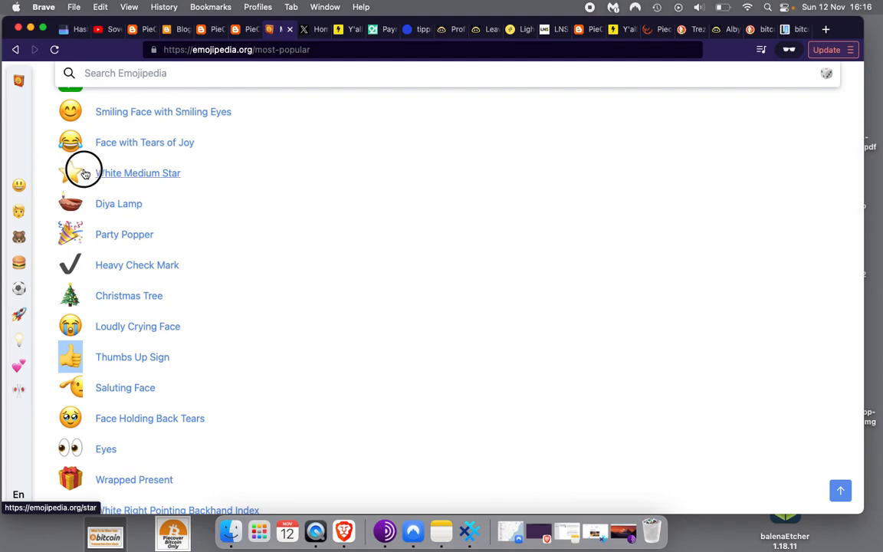
click(63, 173)
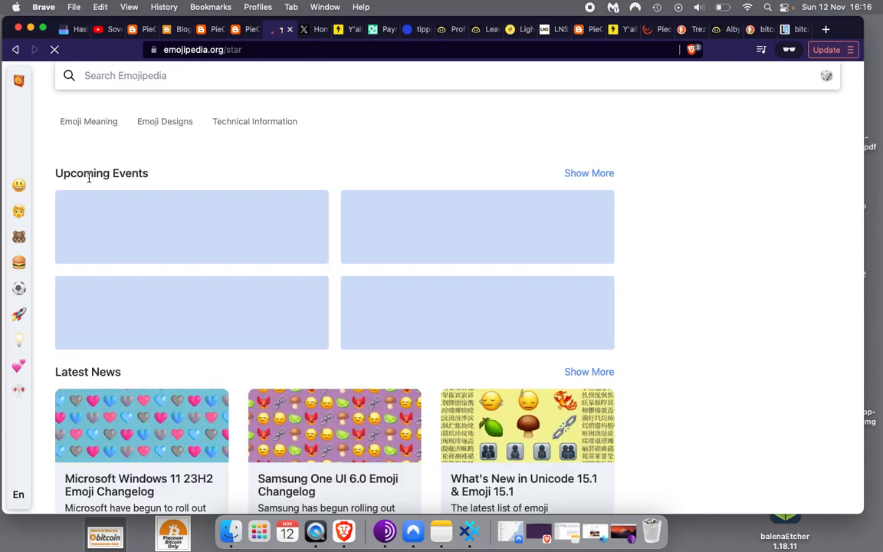
click(143, 176)
drag(143, 175, 112, 168)
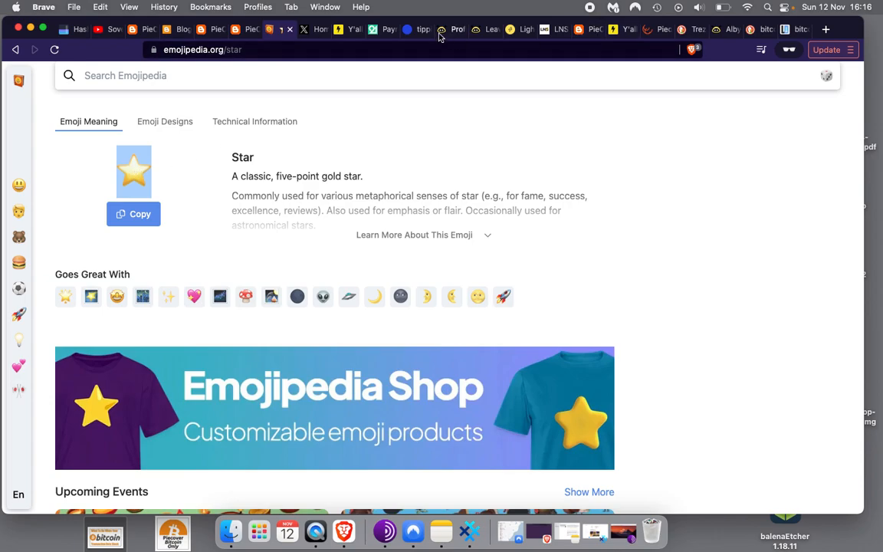
click(376, 32)
text(⭐)
Zoom out to the widget preview and start a test tip with the 🙏 10-sat amount
click(118, 362)
scroll(116, 367, down, 6)
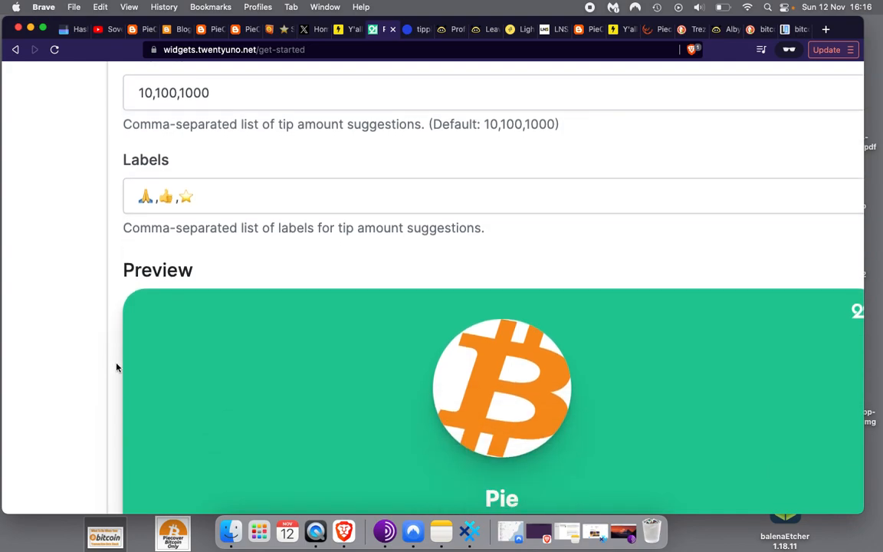
scroll(117, 367, down, 3)
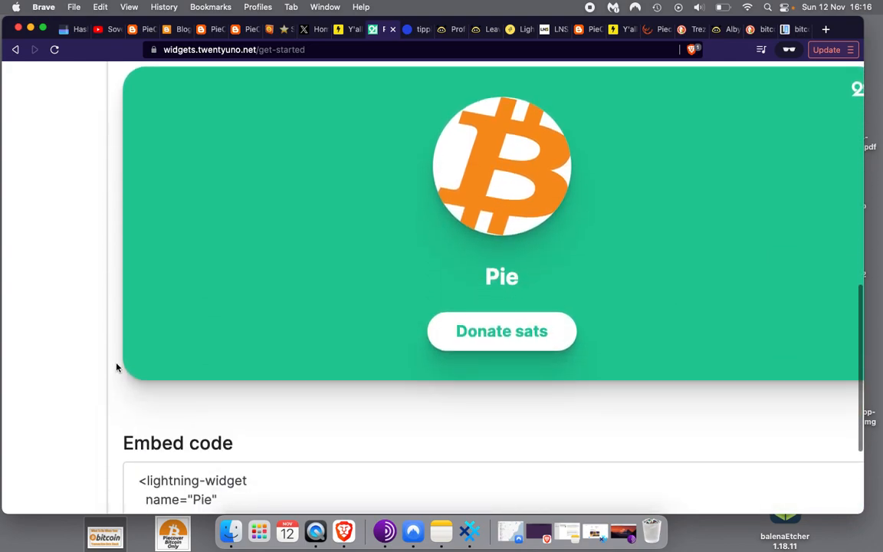
scroll(116, 368, down, 1)
key(super+minus)
key(super+minus)
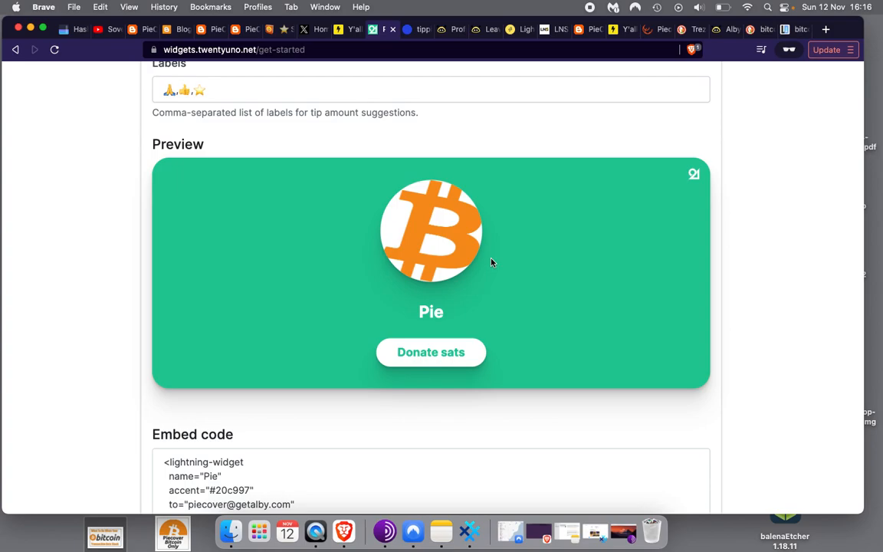
scroll(490, 259, down, 1)
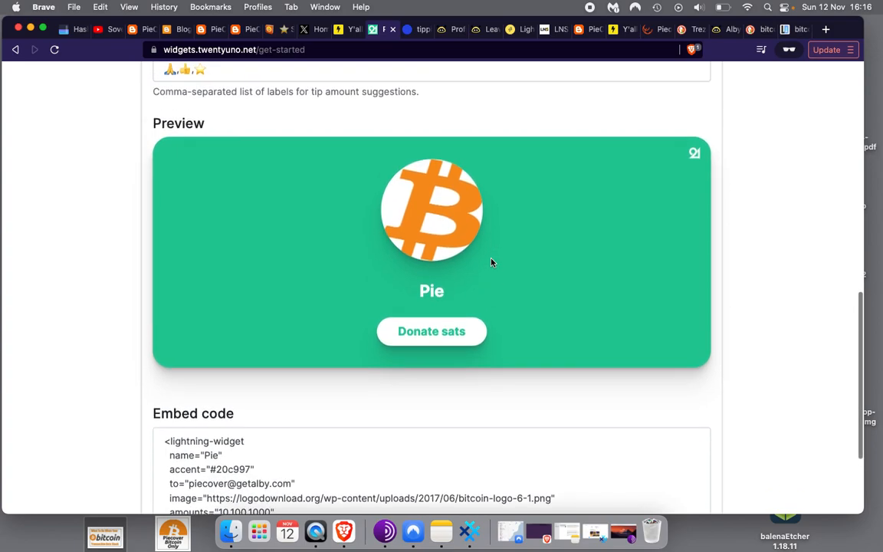
click(430, 336)
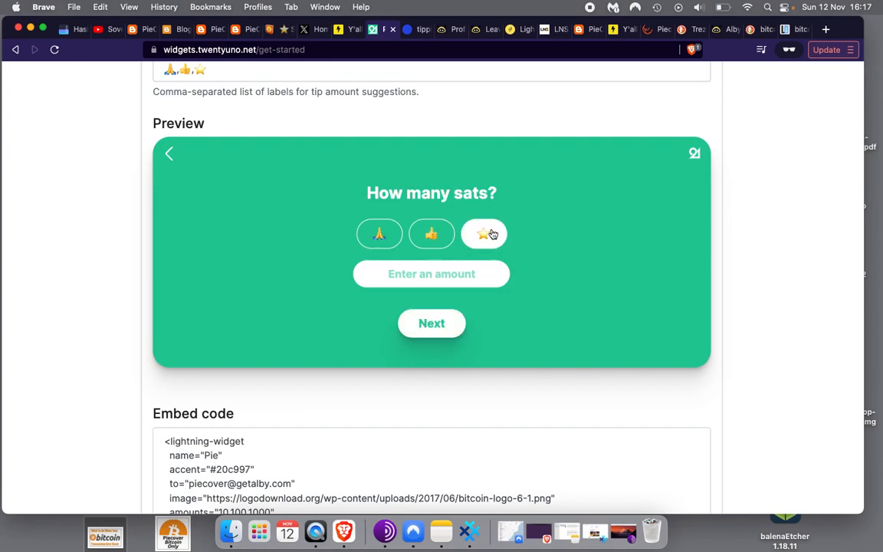
click(384, 241)
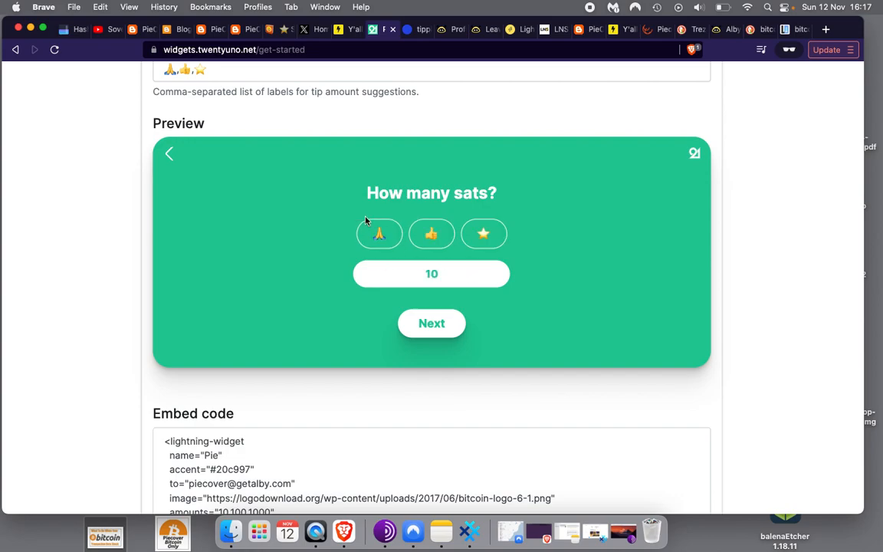
Add the note 'thx', pay the invoice via QR code, and confirm to reach Thank you
click(450, 326)
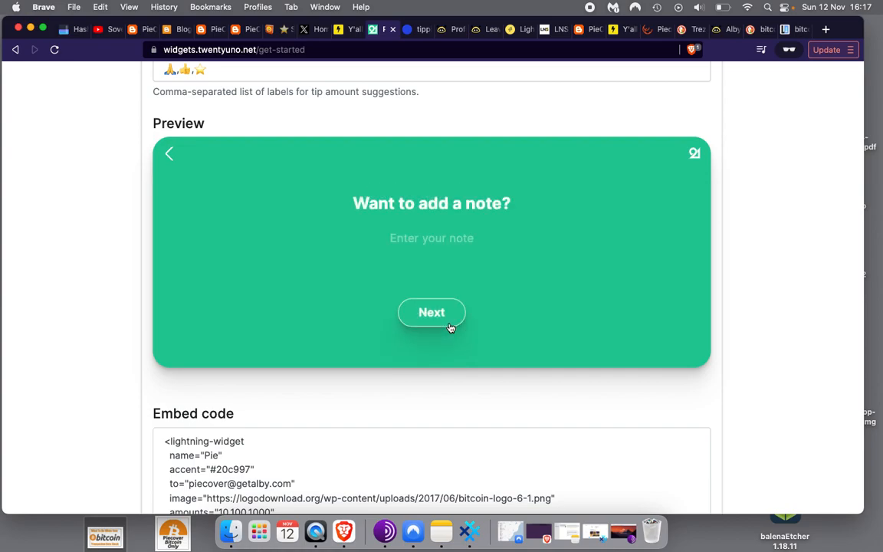
click(429, 240)
text(thx)
click(432, 313)
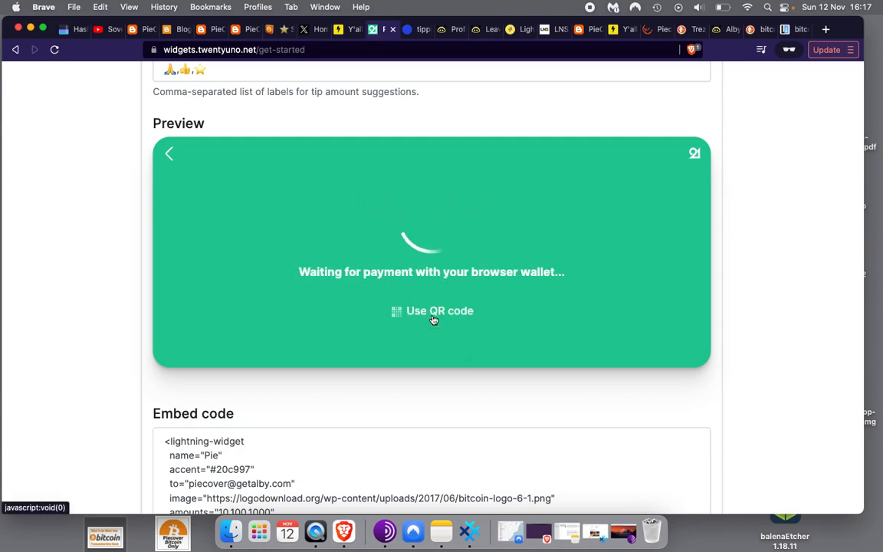
click(433, 314)
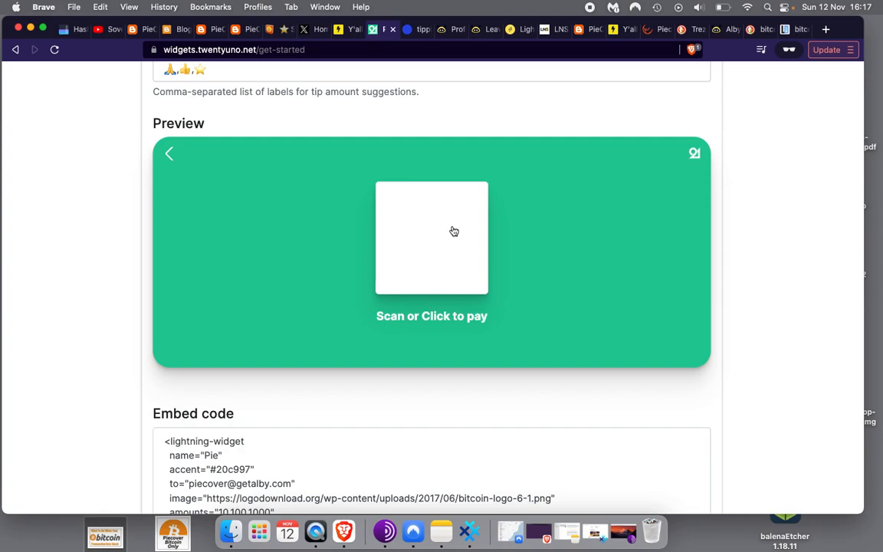
click(426, 275)
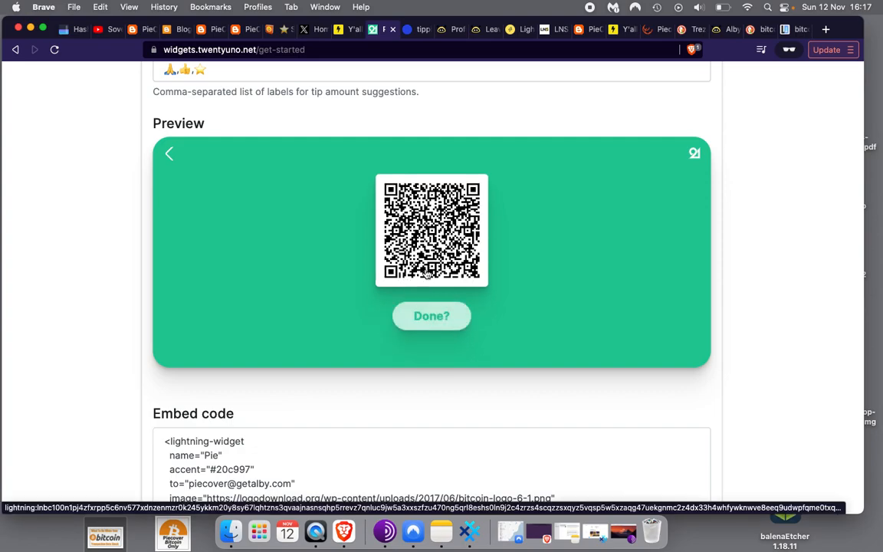
click(434, 321)
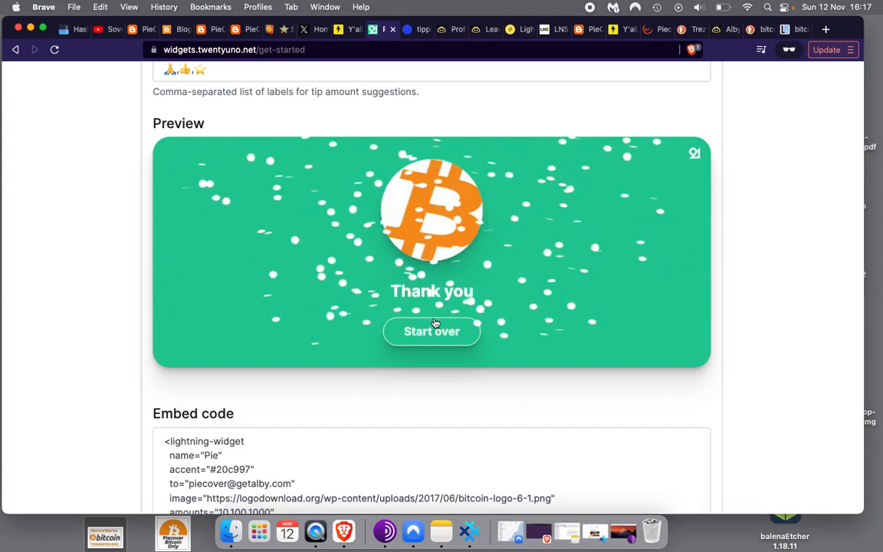
Run a second test tip of 👍 100 sats with note 'thx', paid via QR code
click(437, 335)
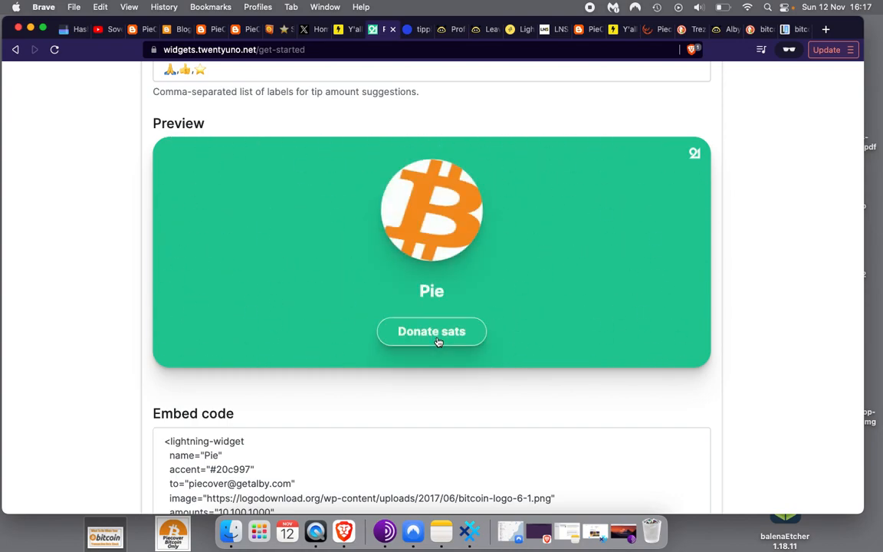
click(432, 336)
click(428, 337)
click(433, 243)
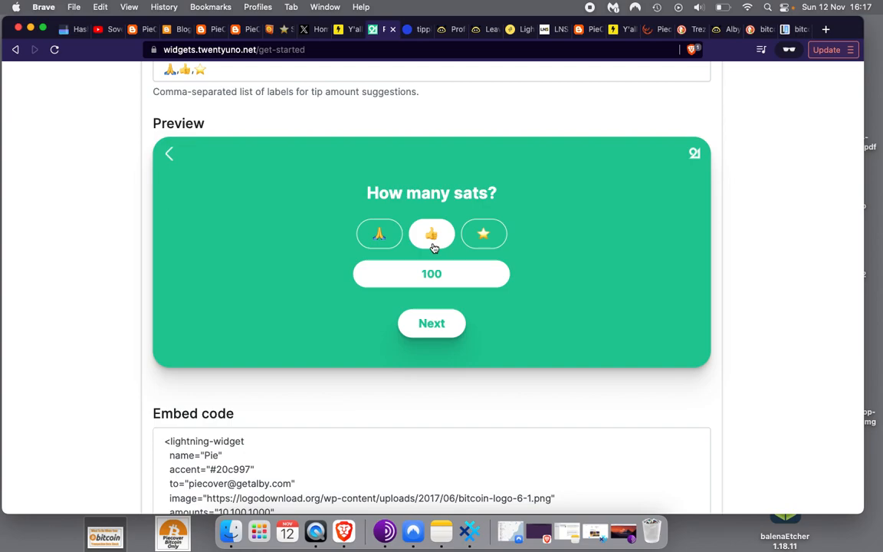
click(429, 330)
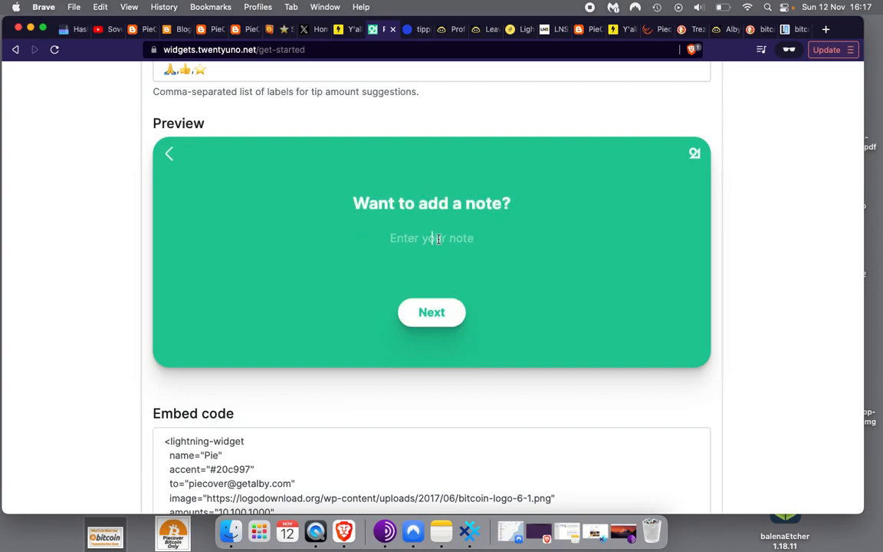
text(thx)
click(430, 316)
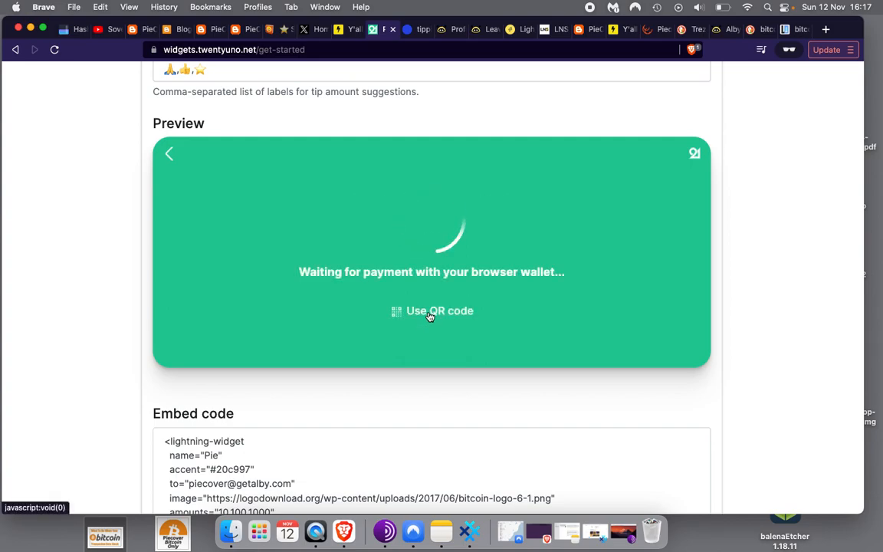
click(430, 313)
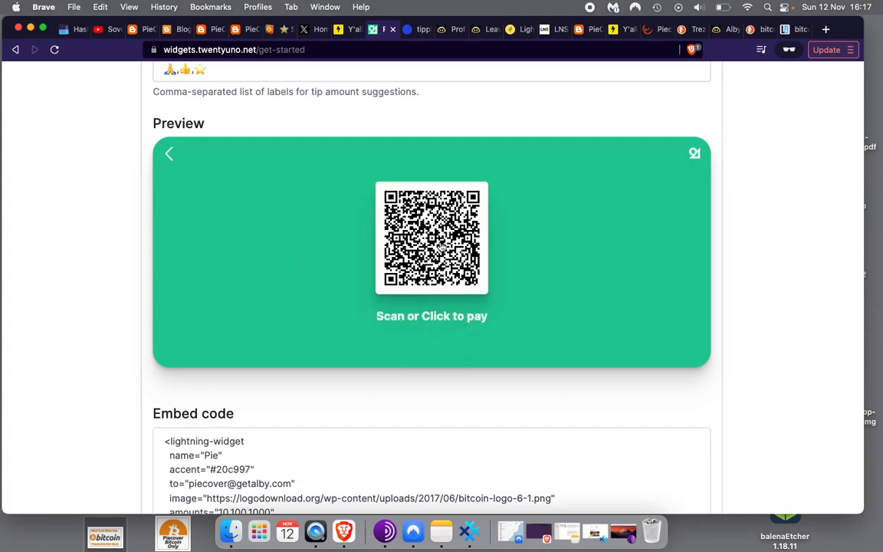
click(434, 317)
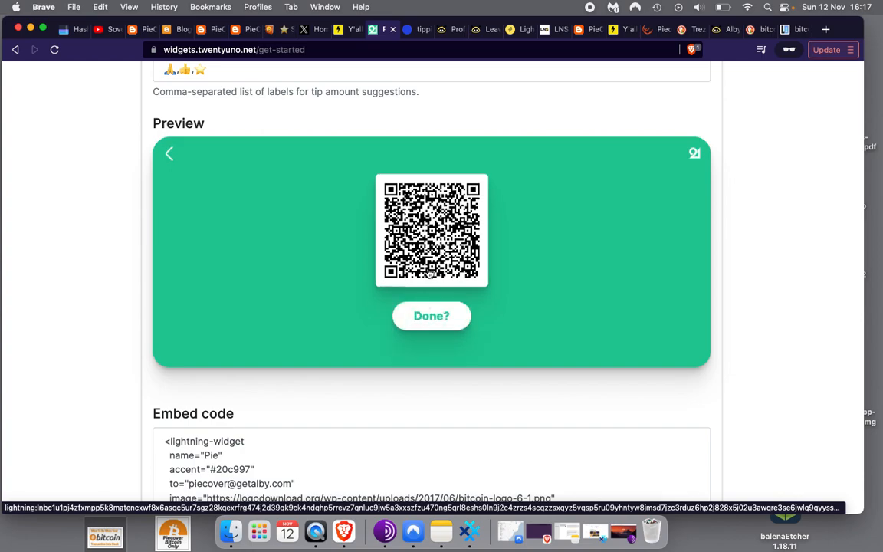
click(444, 318)
Run a third test tip of ⭐ 1000 sats with note 'thx' and mark it done
click(442, 331)
click(447, 338)
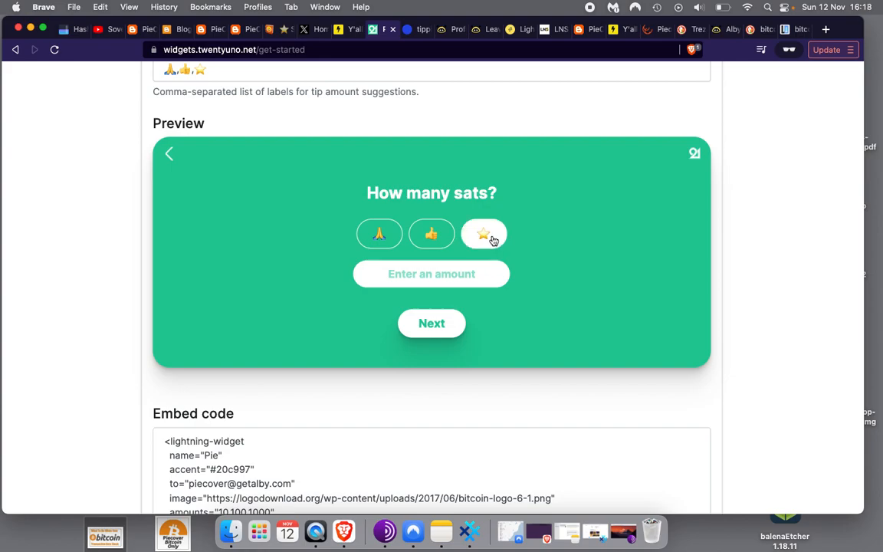
click(493, 239)
click(431, 324)
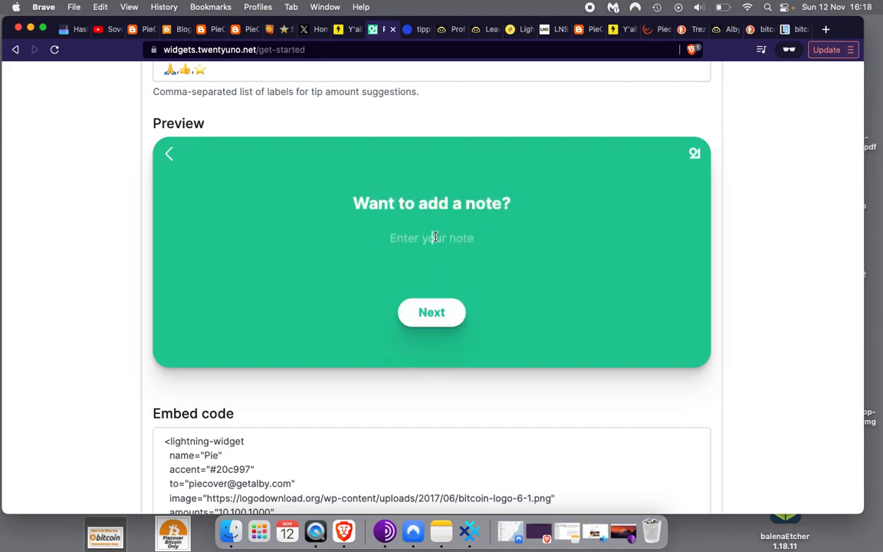
click(435, 237)
text(thx)
click(438, 311)
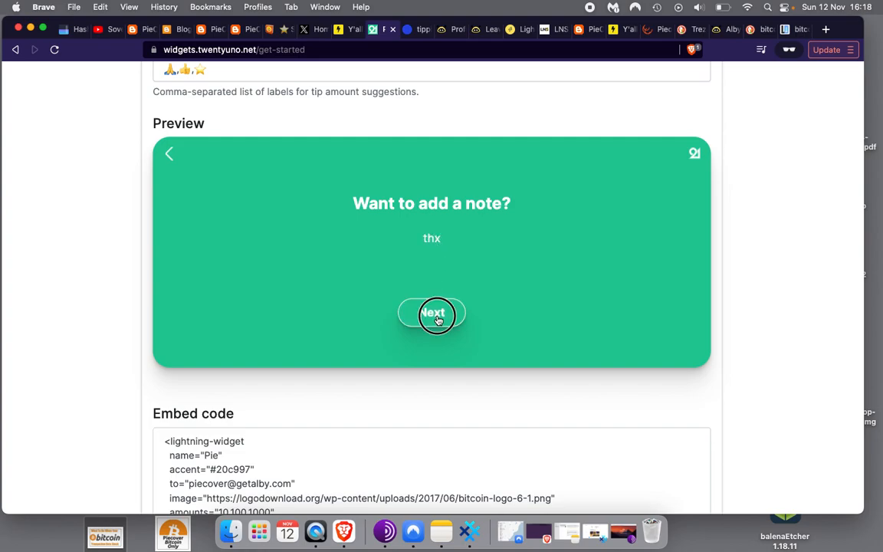
click(448, 314)
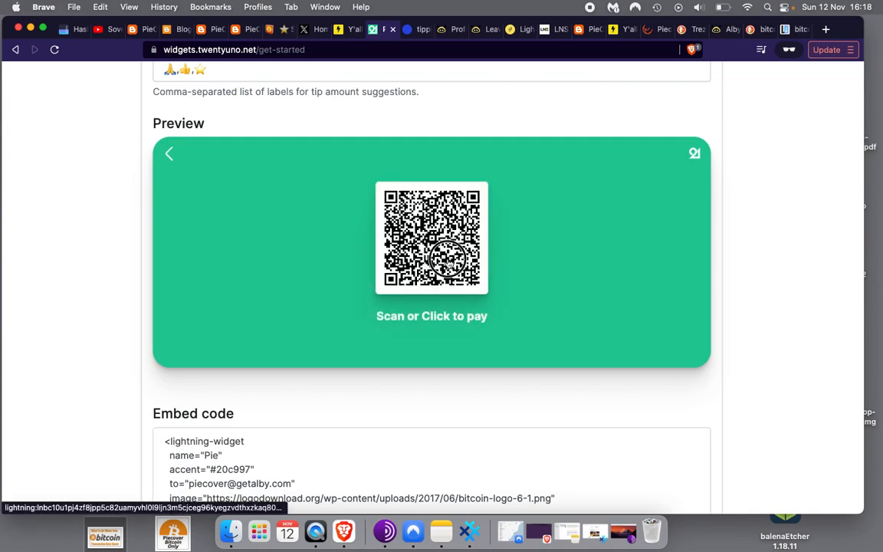
click(449, 264)
click(499, 155)
click(435, 324)
scroll(550, 326, left, 2)
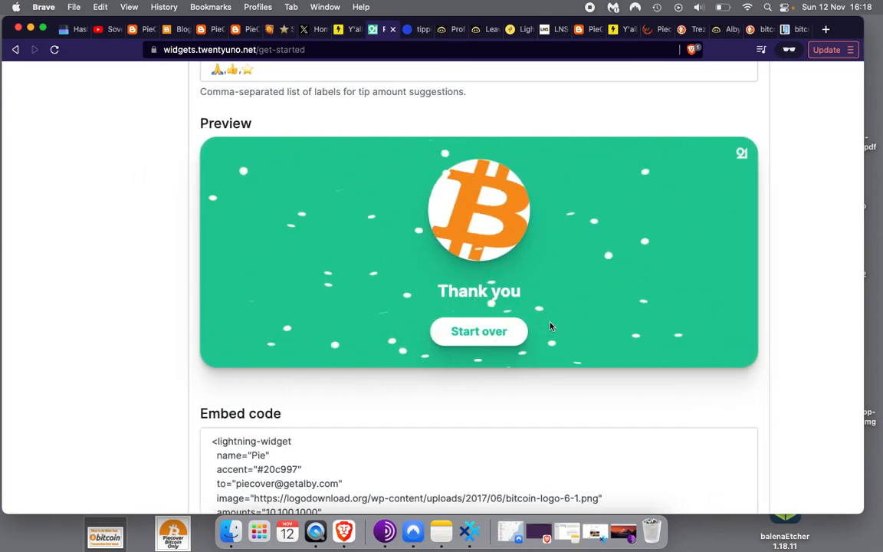
scroll(550, 326, down, 3)
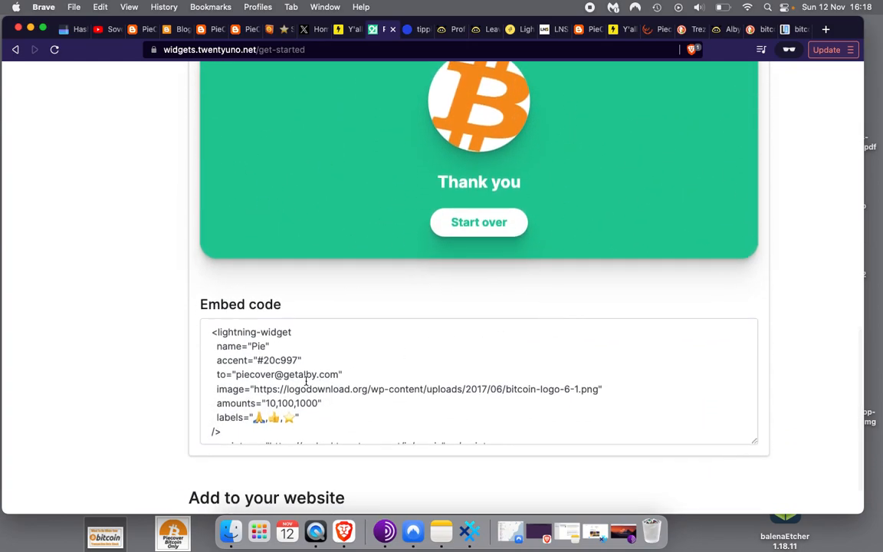
Select the entire lightning-widget embed code, including its app.js script line
click(249, 358)
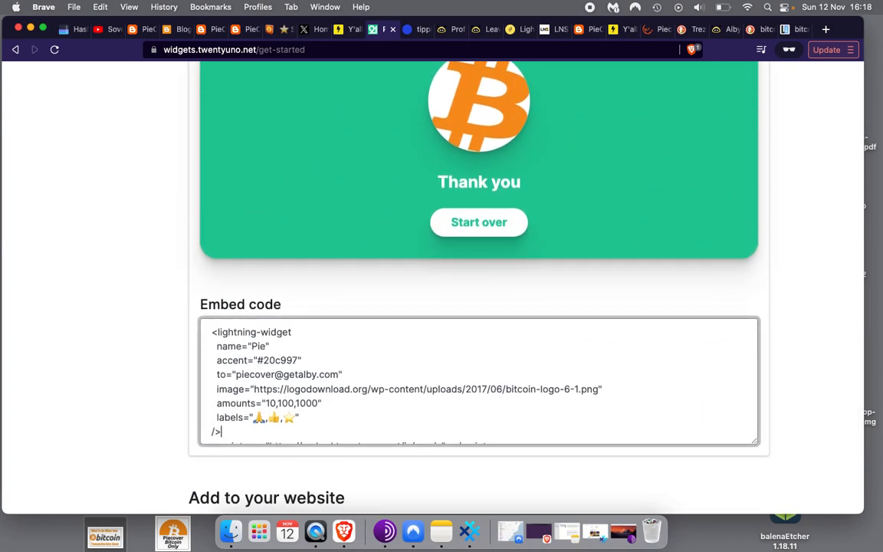
scroll(478, 381, down, 1)
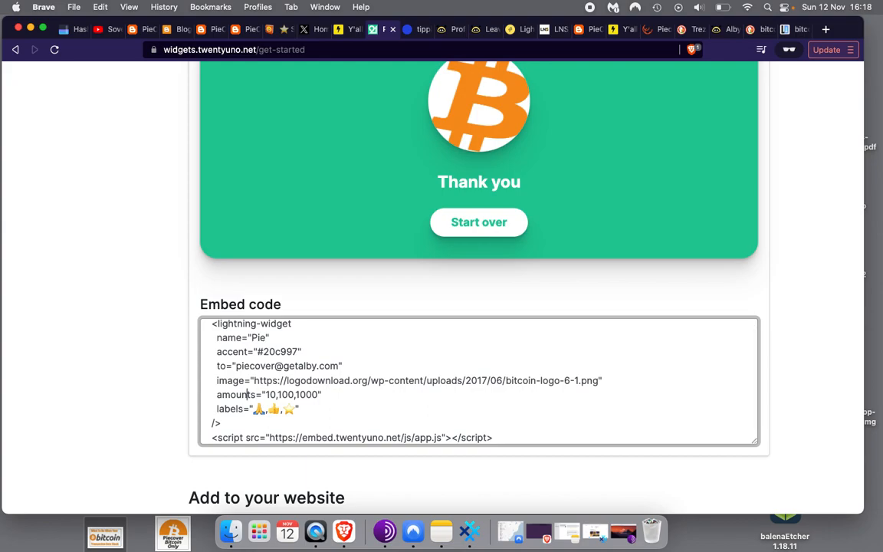
scroll(222, 320, up, 1)
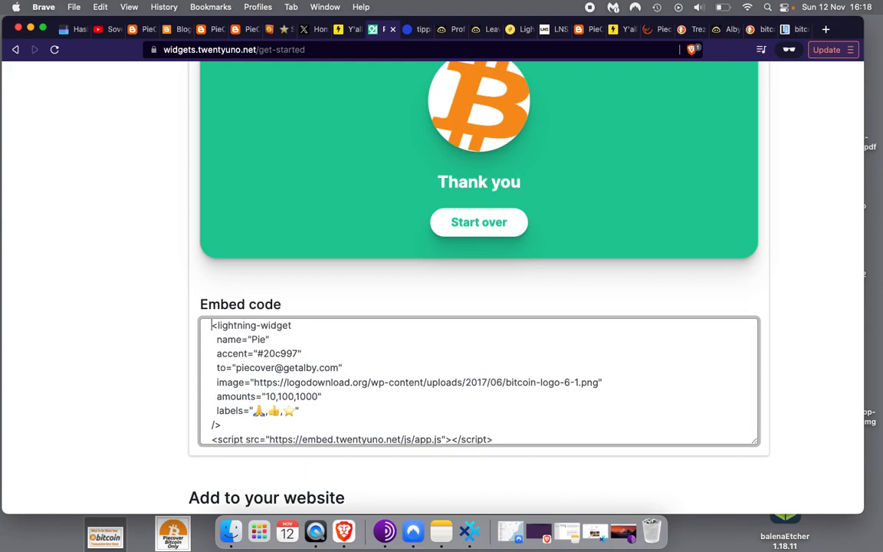
drag(215, 325, 389, 441)
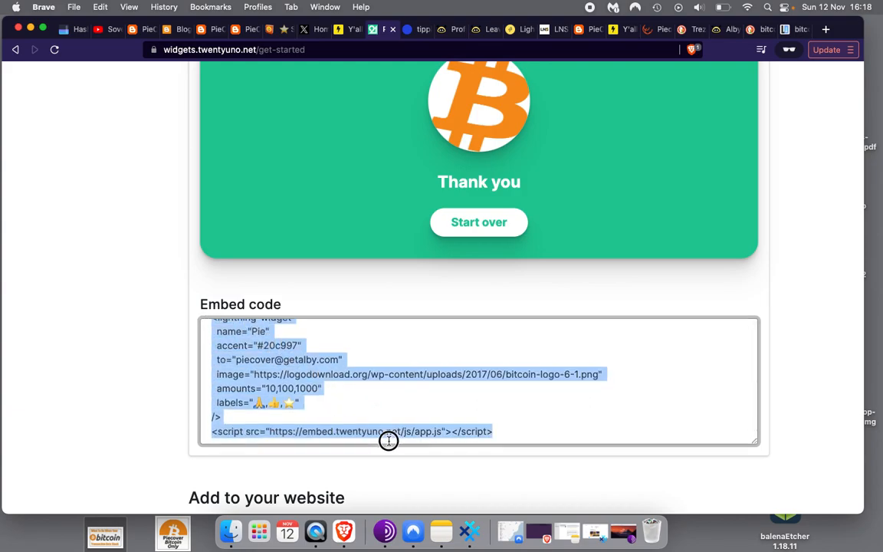
key(Up)
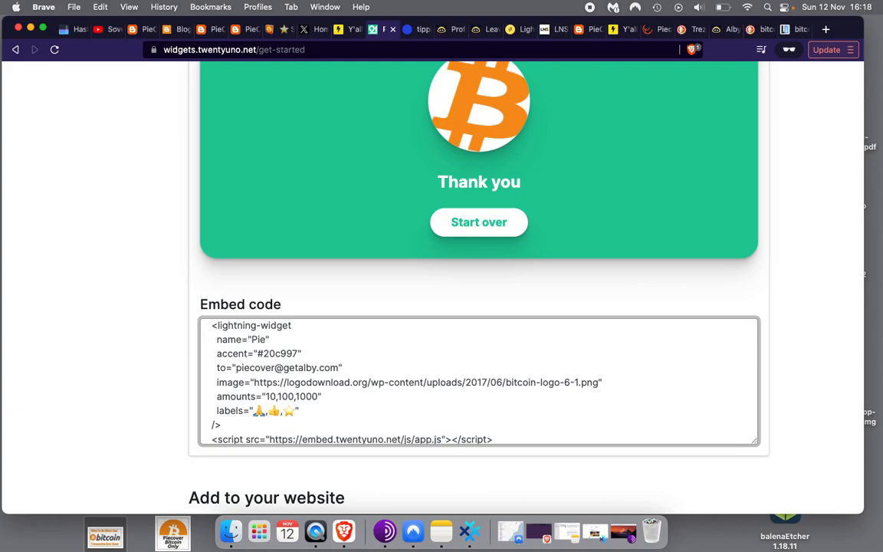
key(super+a)
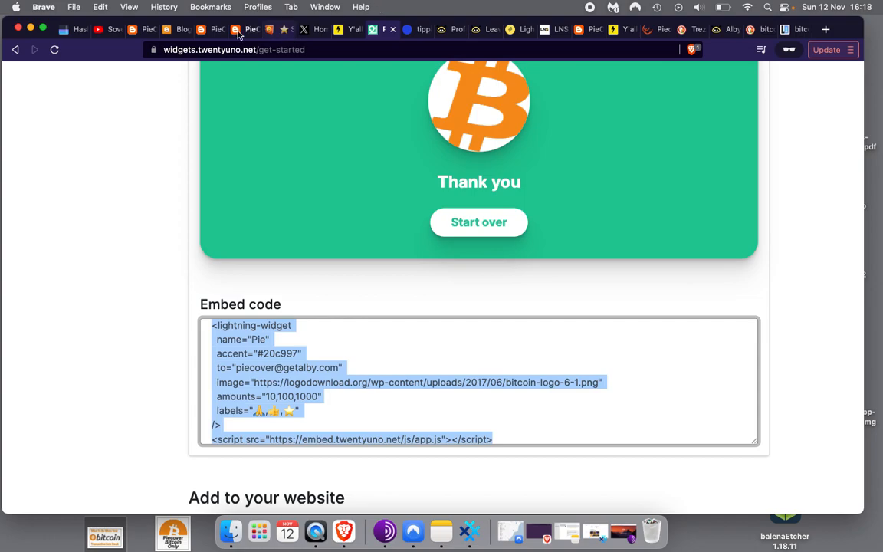
Open PieCover's Layout page in Blogger and scroll to the Value for Value sidebar gadget
click(171, 31)
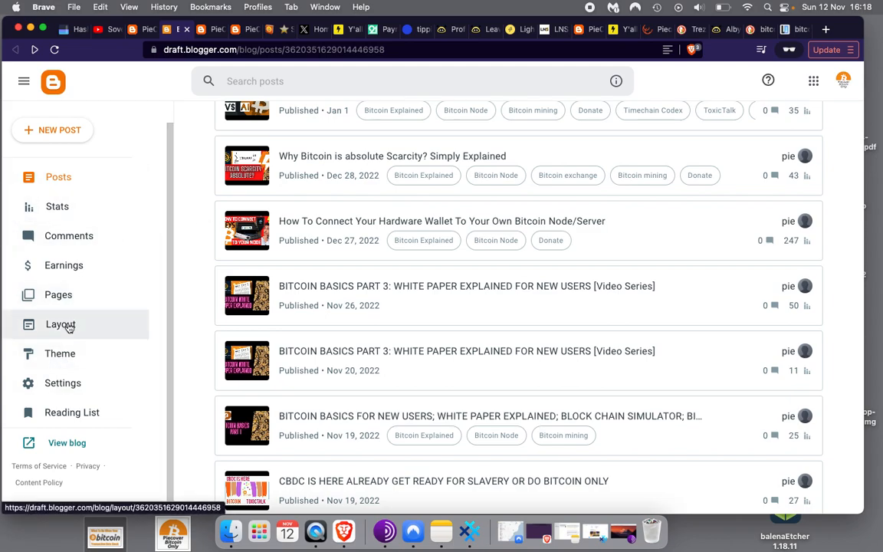
click(70, 327)
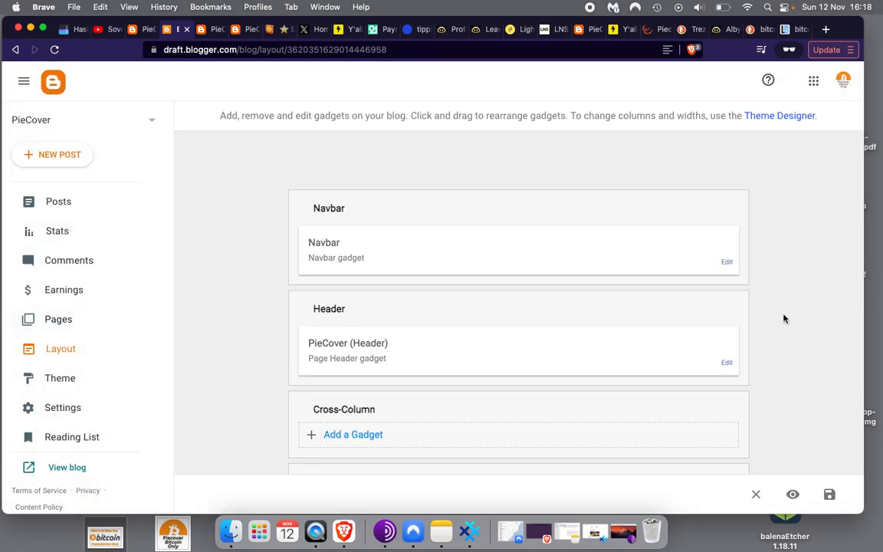
scroll(798, 317, down, 5)
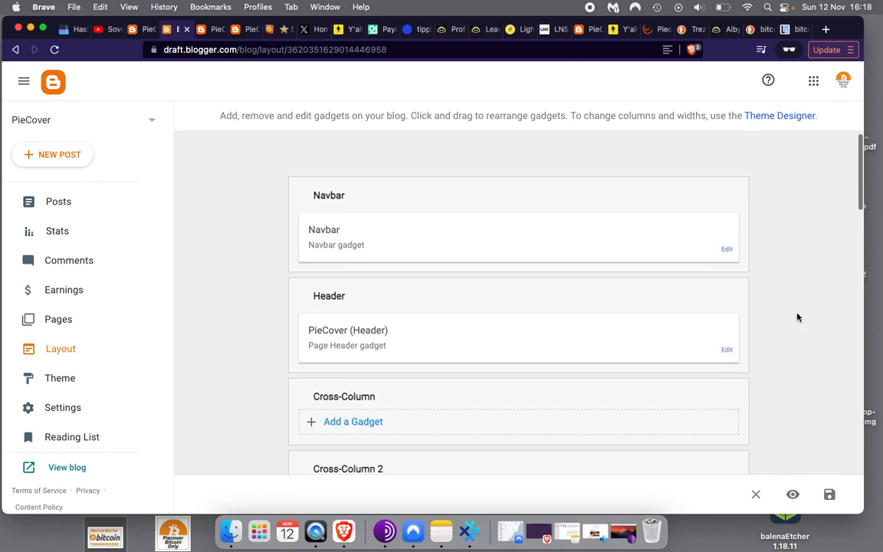
scroll(798, 317, down, 5)
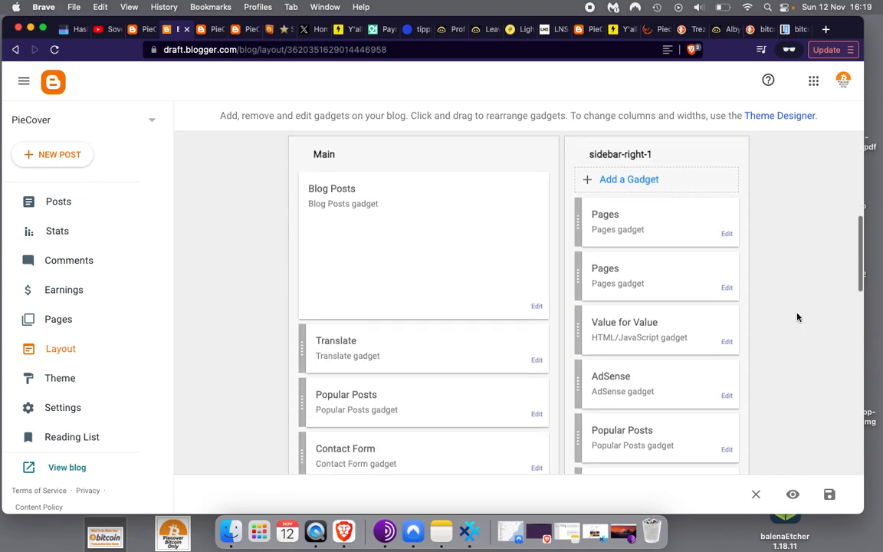
scroll(798, 317, up, 3)
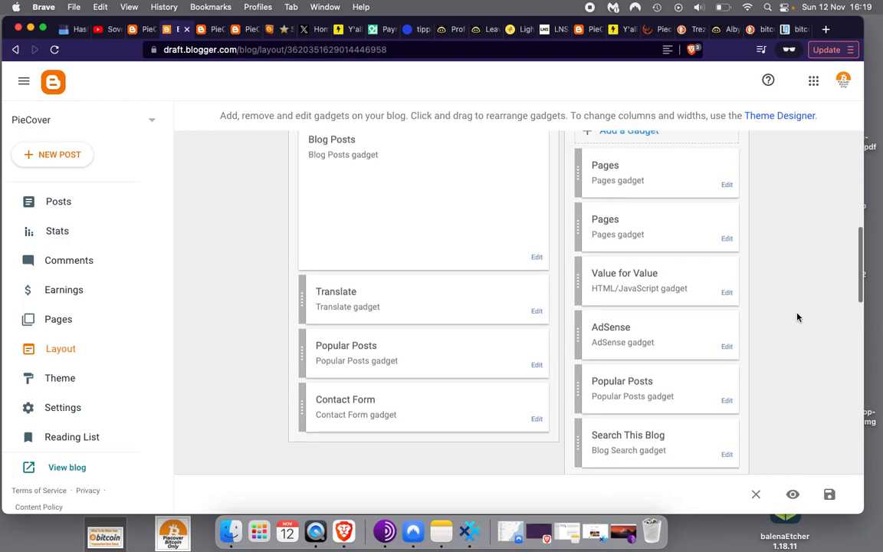
scroll(798, 318, down, 1)
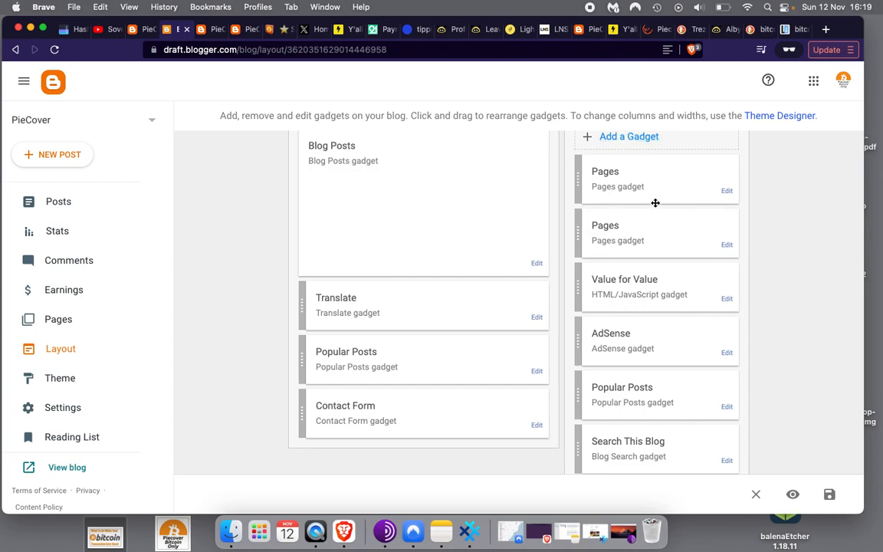
Check the Value for Value gadget's lightning-widget code against the live blog and save it
click(727, 299)
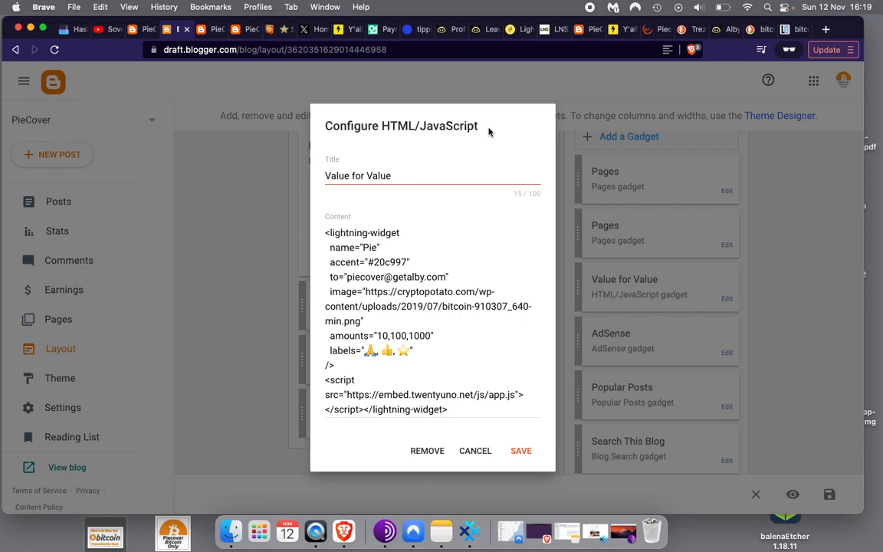
click(328, 236)
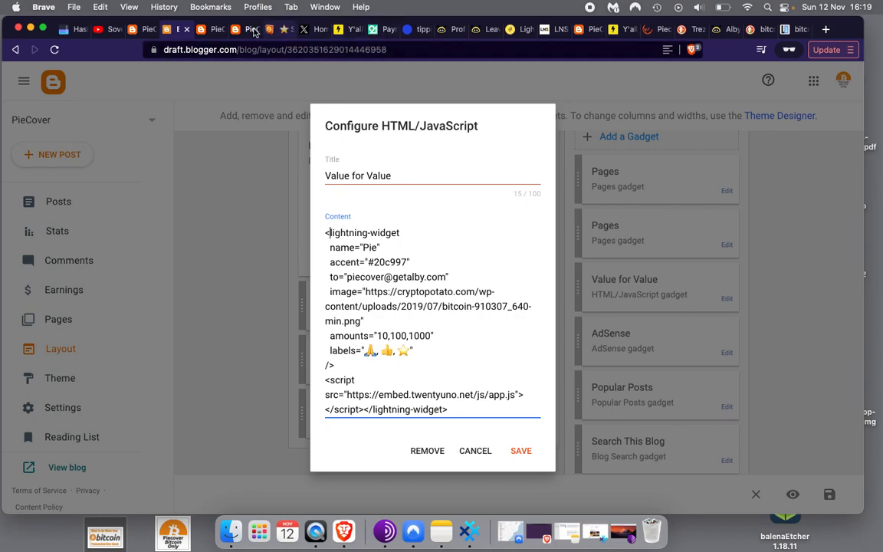
click(214, 30)
drag(548, 256, 641, 266)
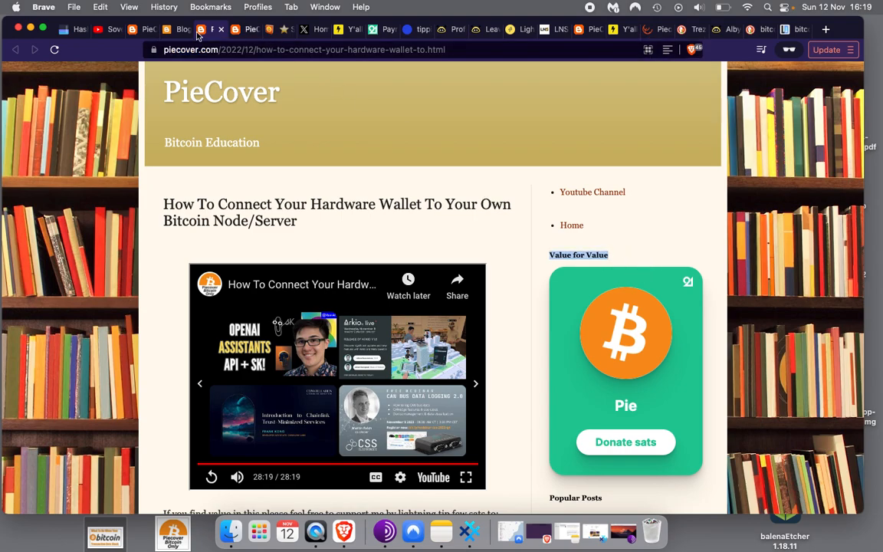
click(173, 31)
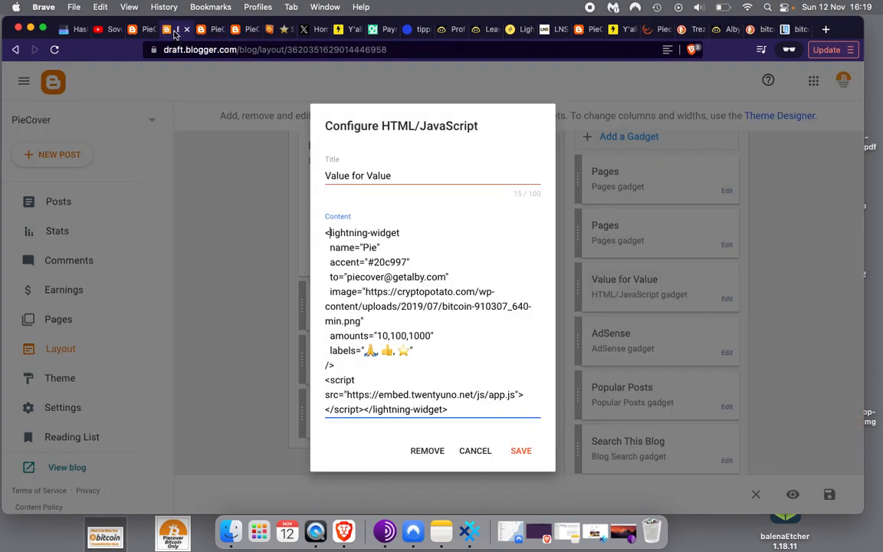
triple_click(335, 233)
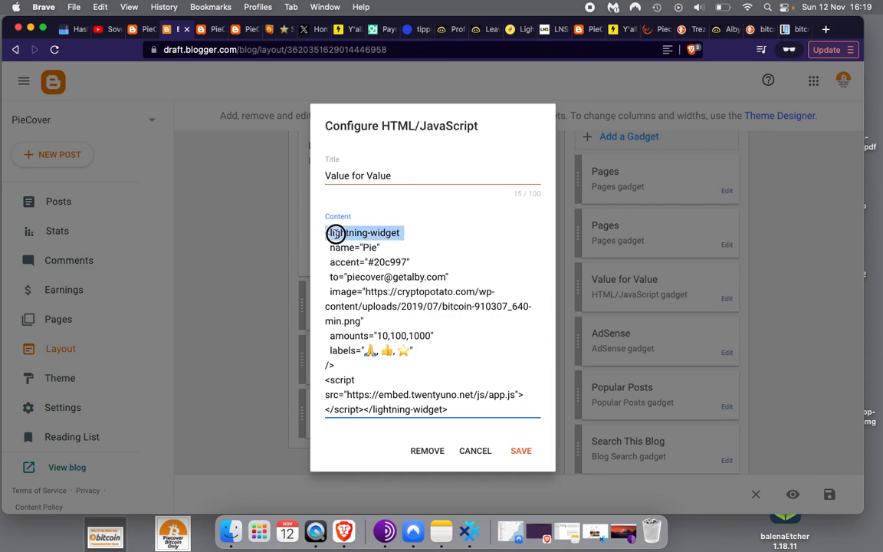
click(348, 280)
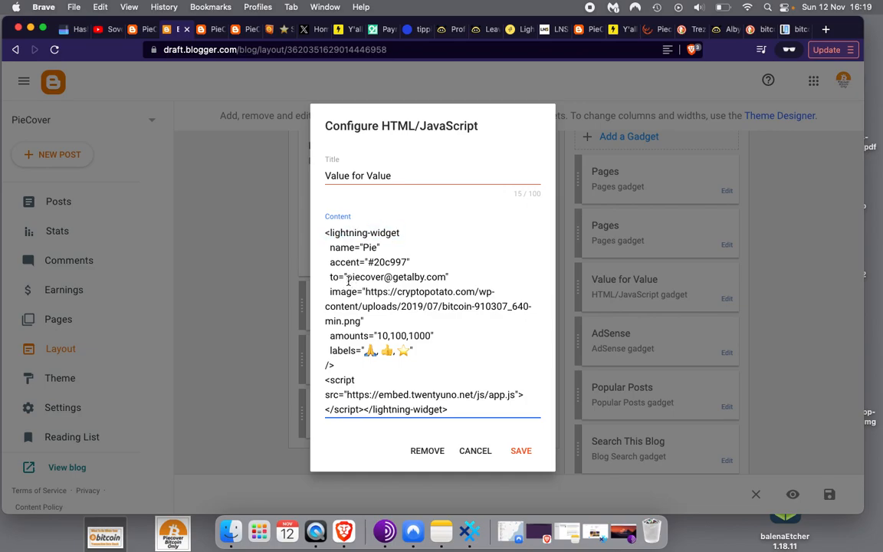
click(520, 451)
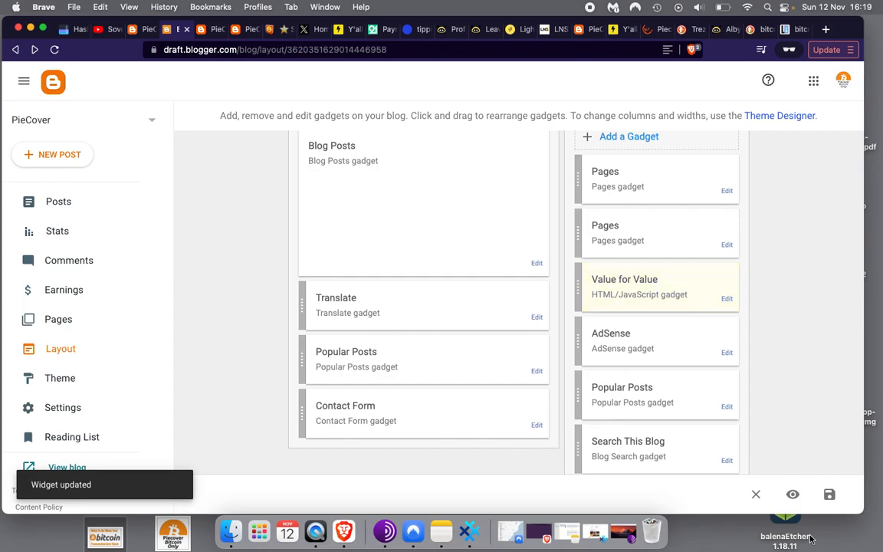
Save the layout, reload the PieCover post, and start a tip to see 🙏, 👍, ⭐ presets
click(829, 500)
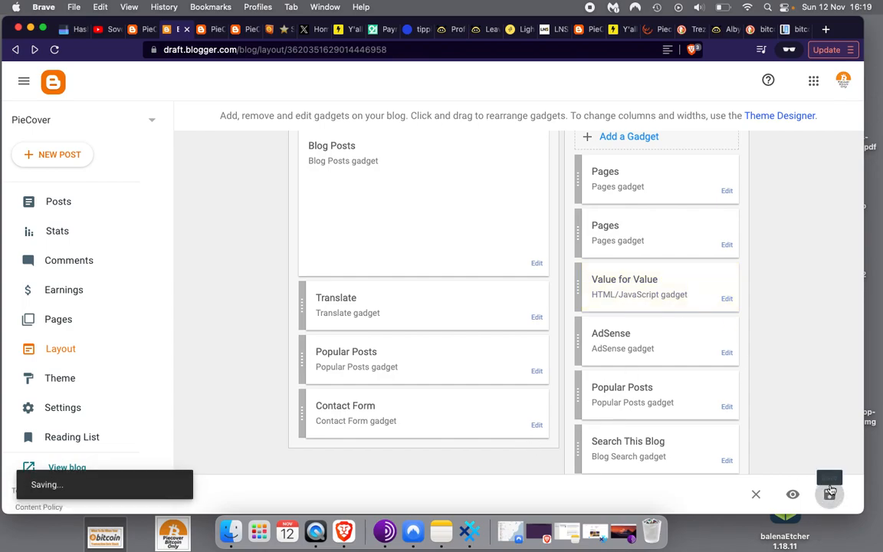
click(203, 34)
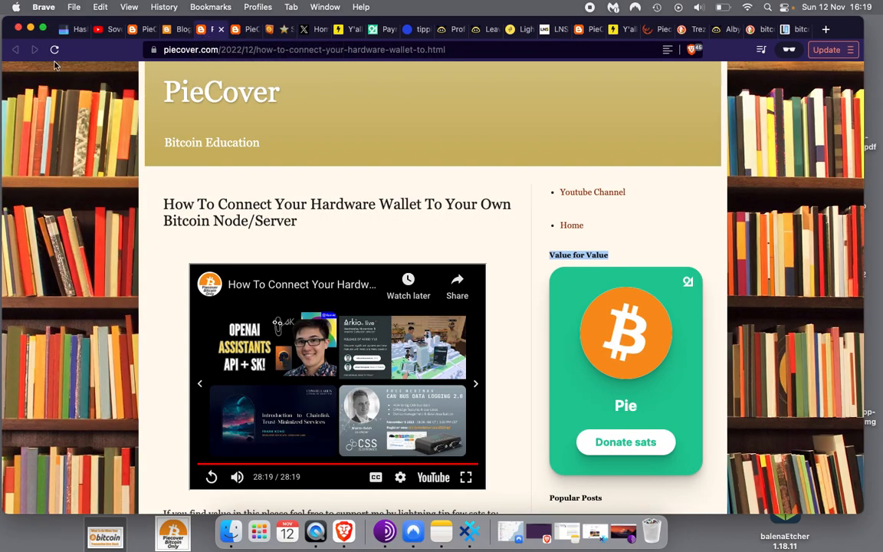
click(55, 50)
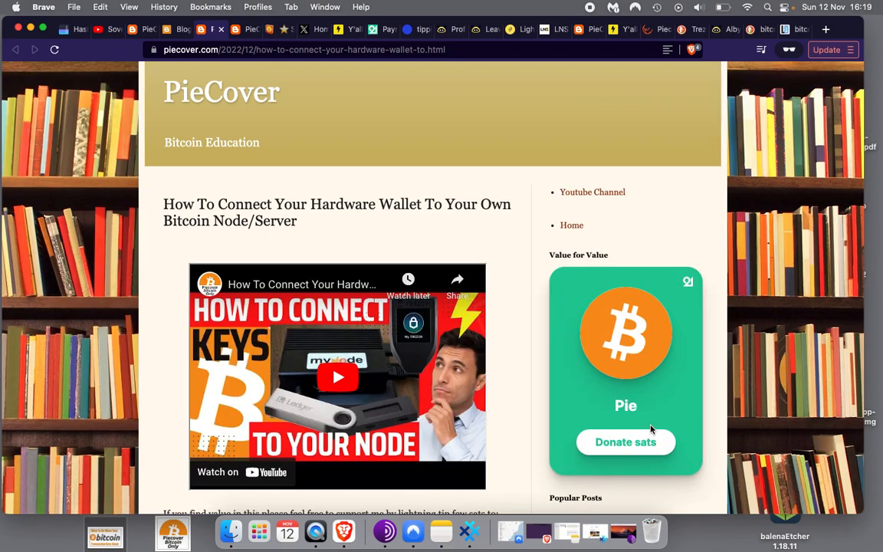
click(657, 451)
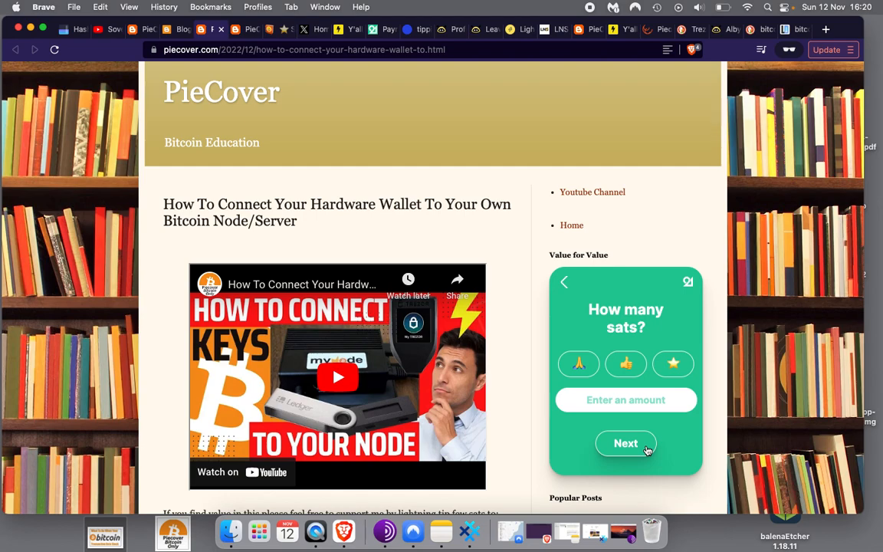